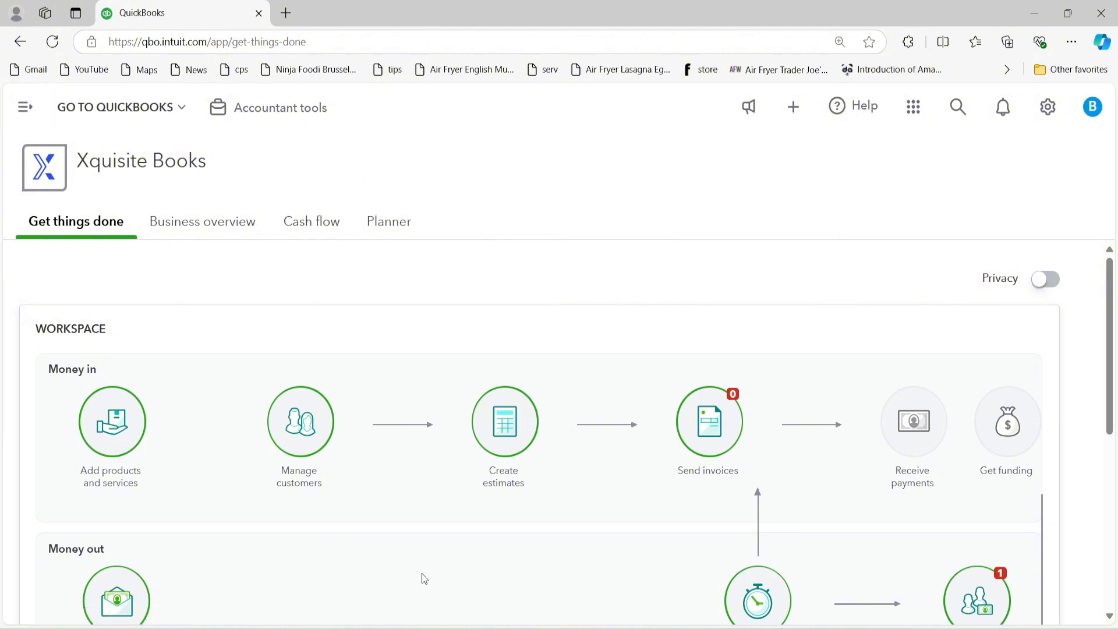
Step: Go to Payroll > Overview and open its still-empty Contractors tab
{"action": "scroll", "coordinate": [598, 346], "scroll_direction": "down", "scroll_amount": 10}
{"action": "scroll", "coordinate": [599, 429], "scroll_direction": "up", "scroll_amount": 10}
{"action": "left_click", "coordinate": [23, 112]}
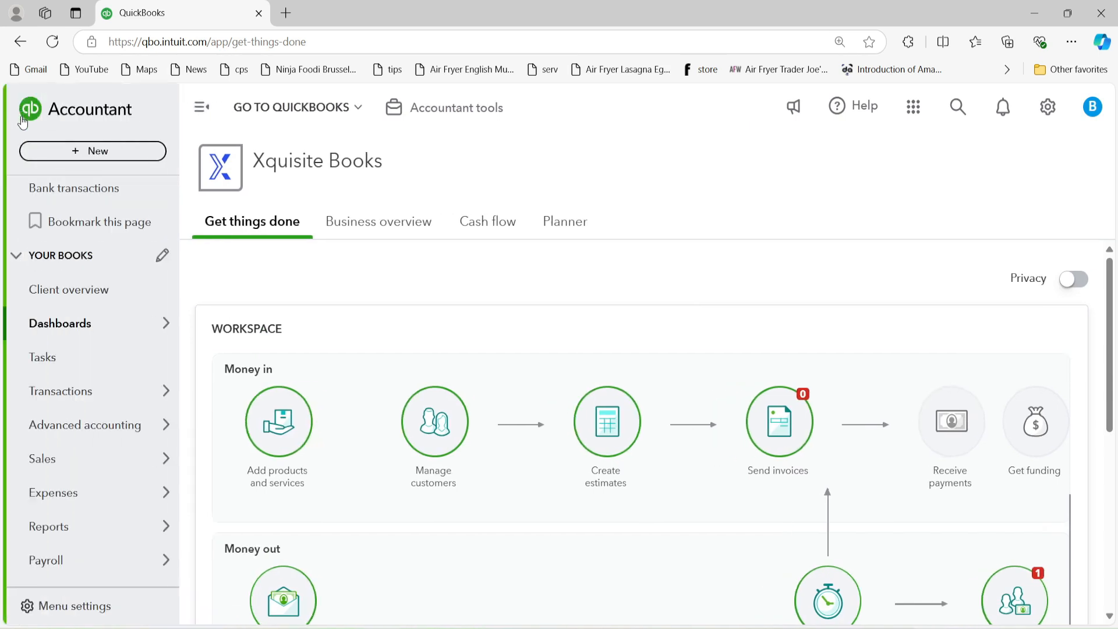
{"action": "scroll", "coordinate": [108, 466], "scroll_direction": "down", "scroll_amount": 3}
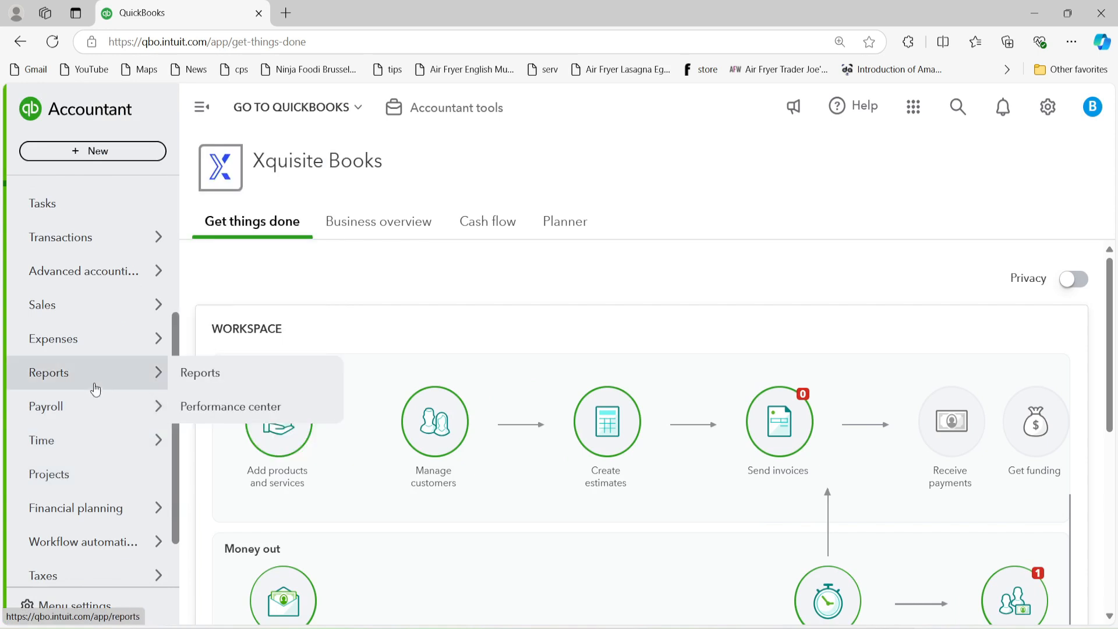
{"action": "mouse_move", "coordinate": [91, 413]}
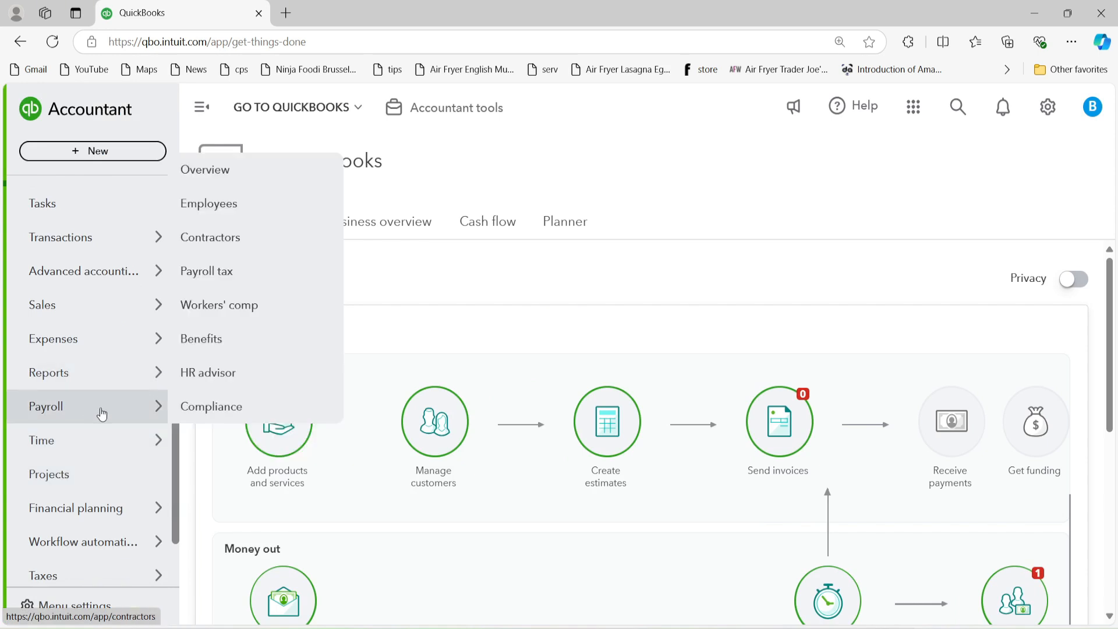
{"action": "left_click", "coordinate": [225, 185]}
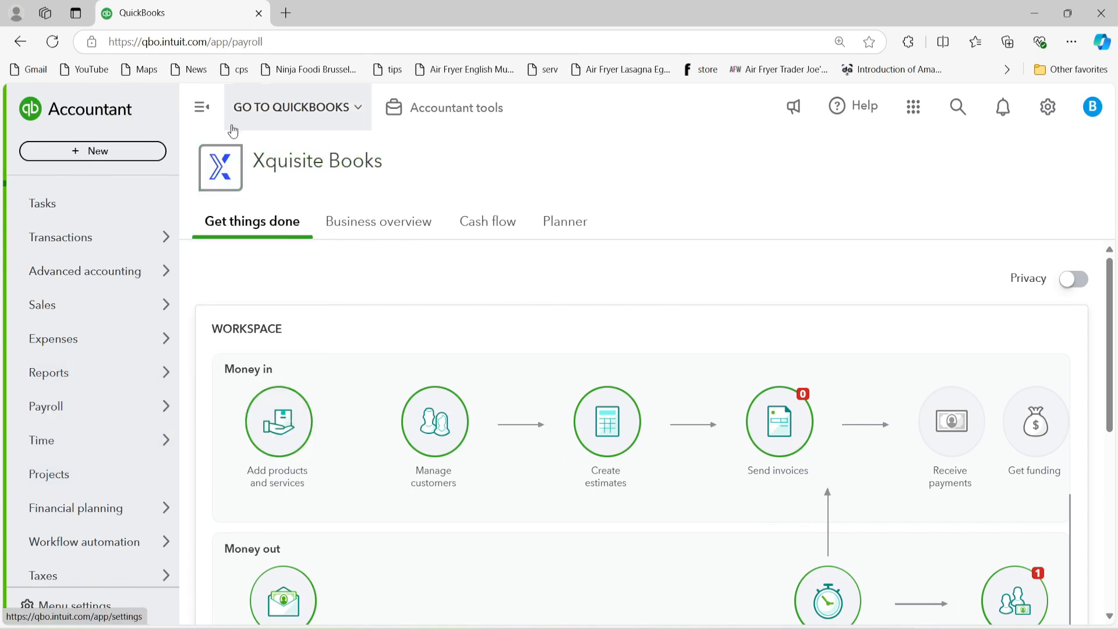
{"action": "left_click", "coordinate": [203, 112]}
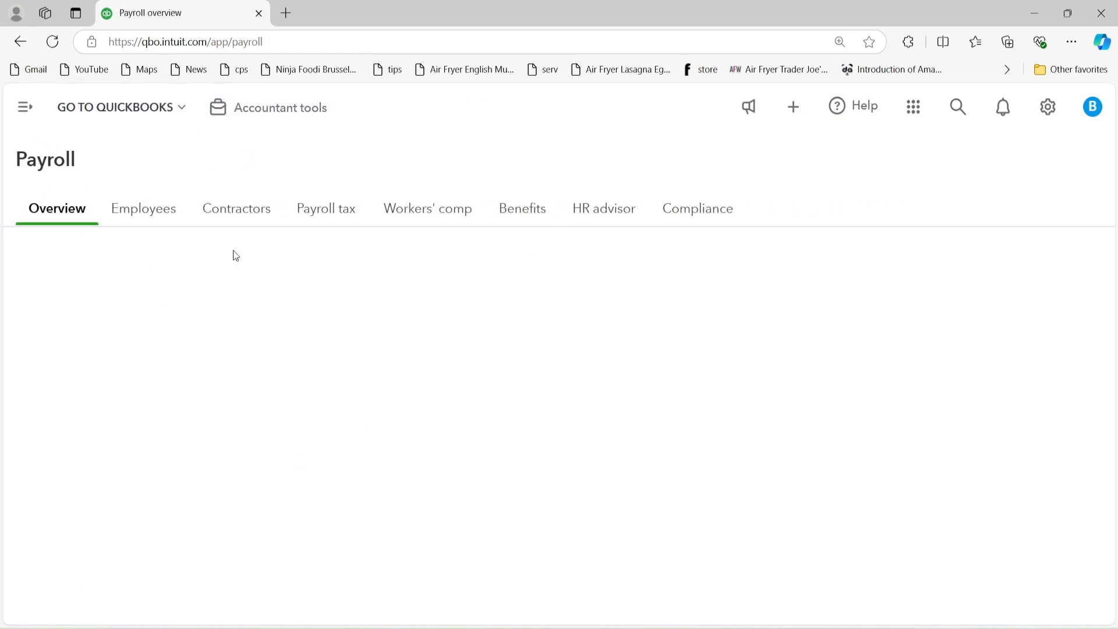
{"action": "left_click", "coordinate": [253, 218]}
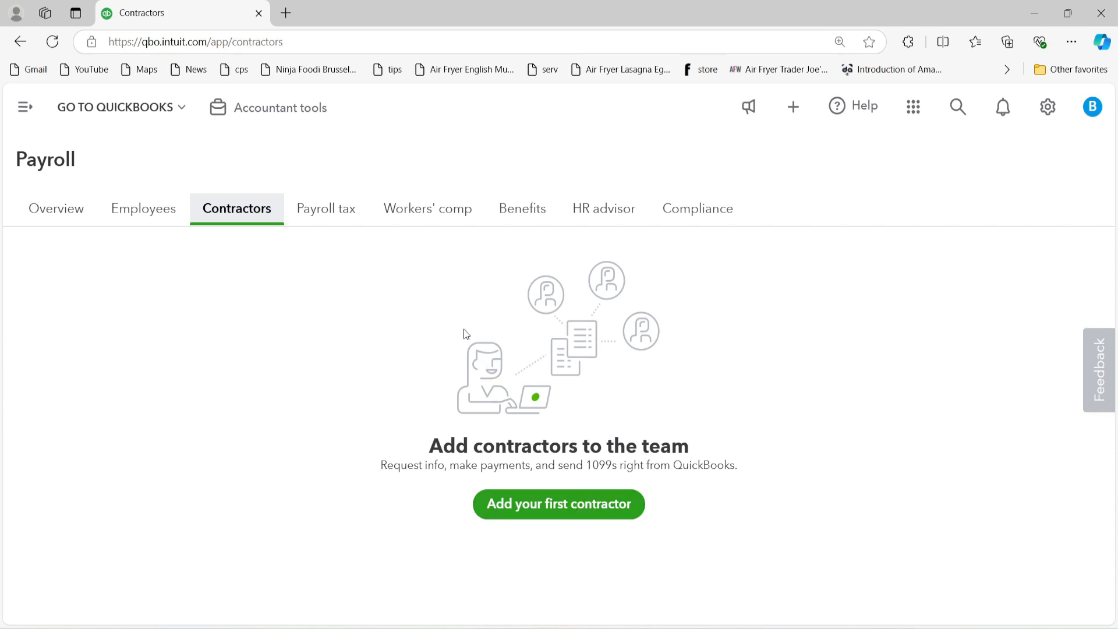
Step: Add a contractor with their full name and e-mail, with the invitation e-mail unticked
{"action": "left_click", "coordinate": [557, 516]}
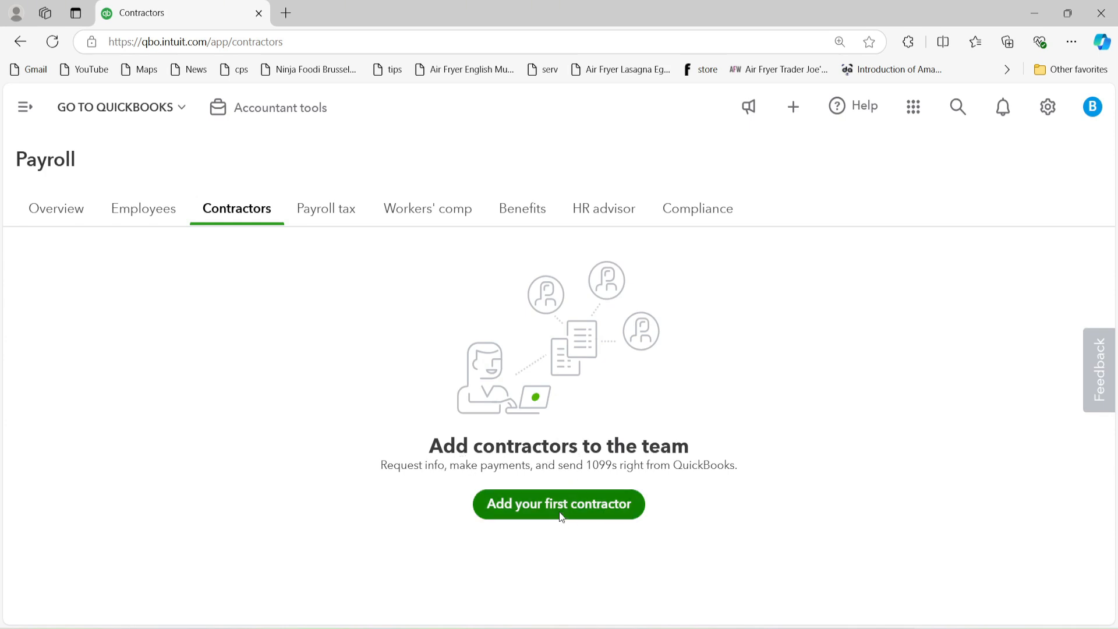
{"action": "left_click", "coordinate": [492, 285]}
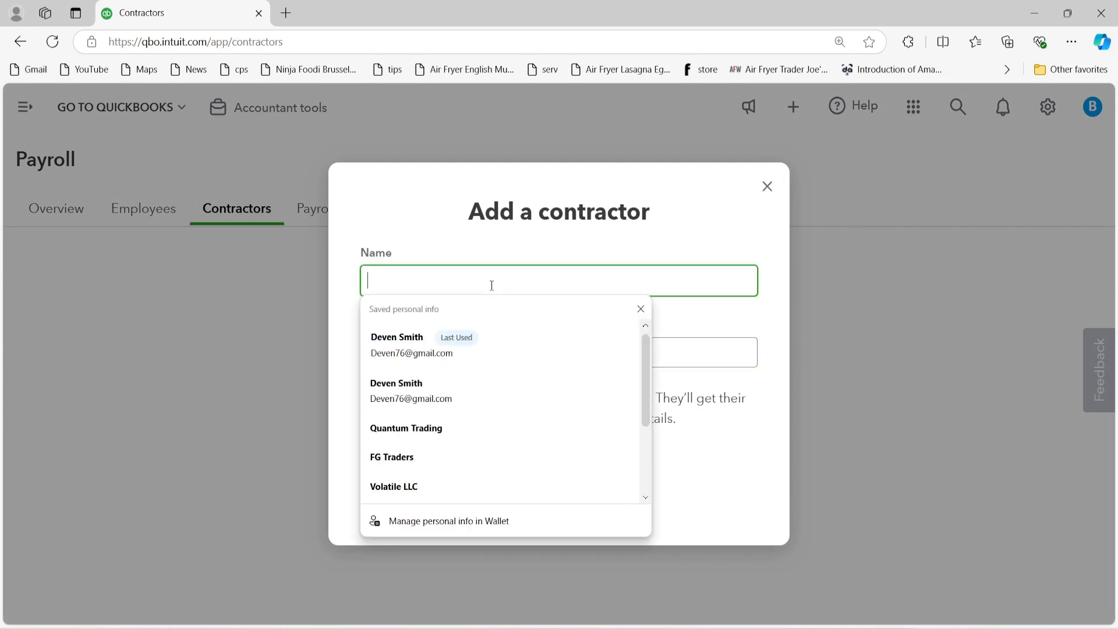
{"action": "type", "text": "An"}
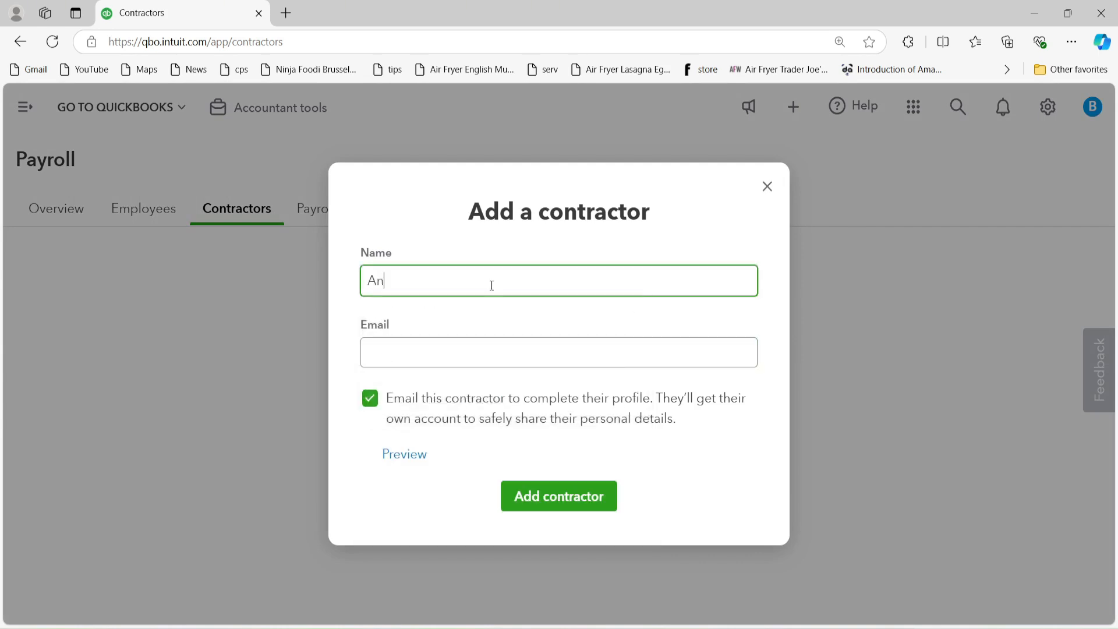
{"action": "key", "text": "BackSpace"}
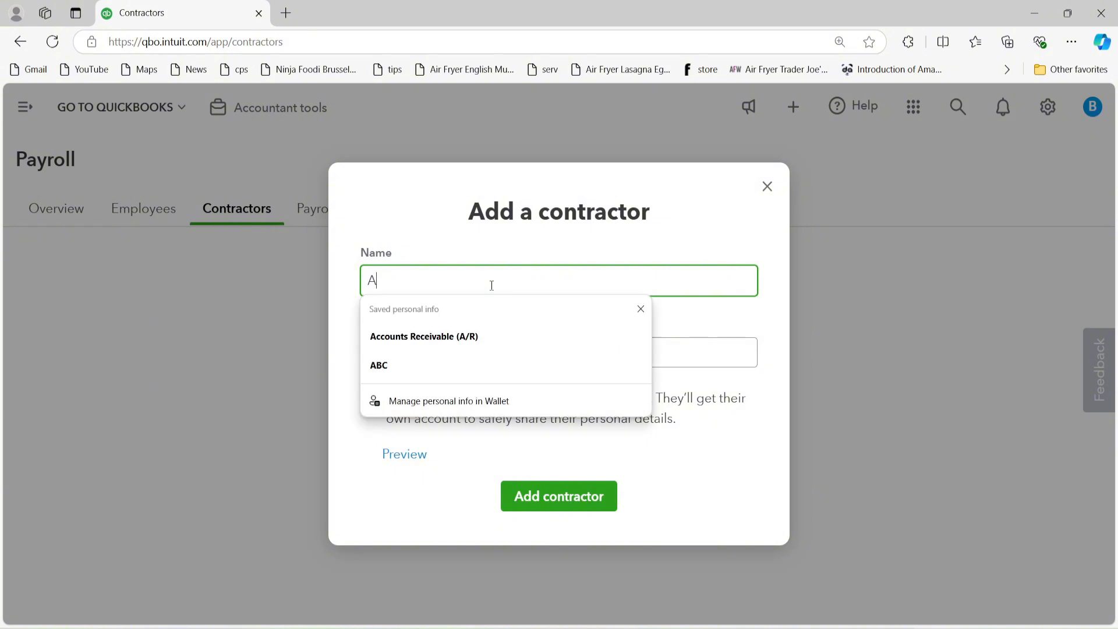
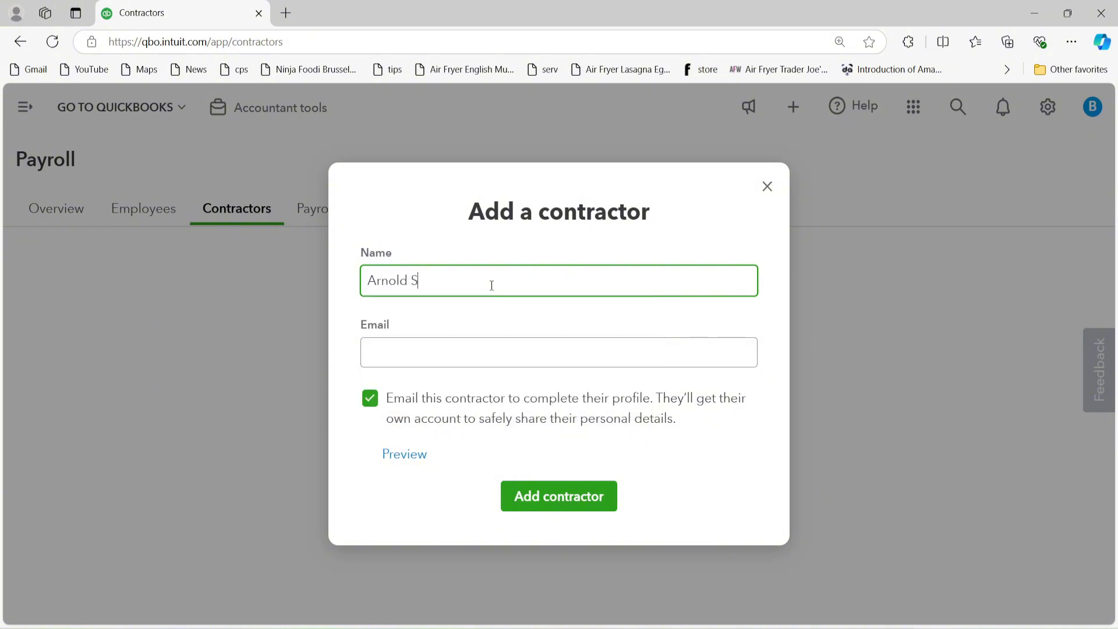
{"action": "key", "text": "Tab"}
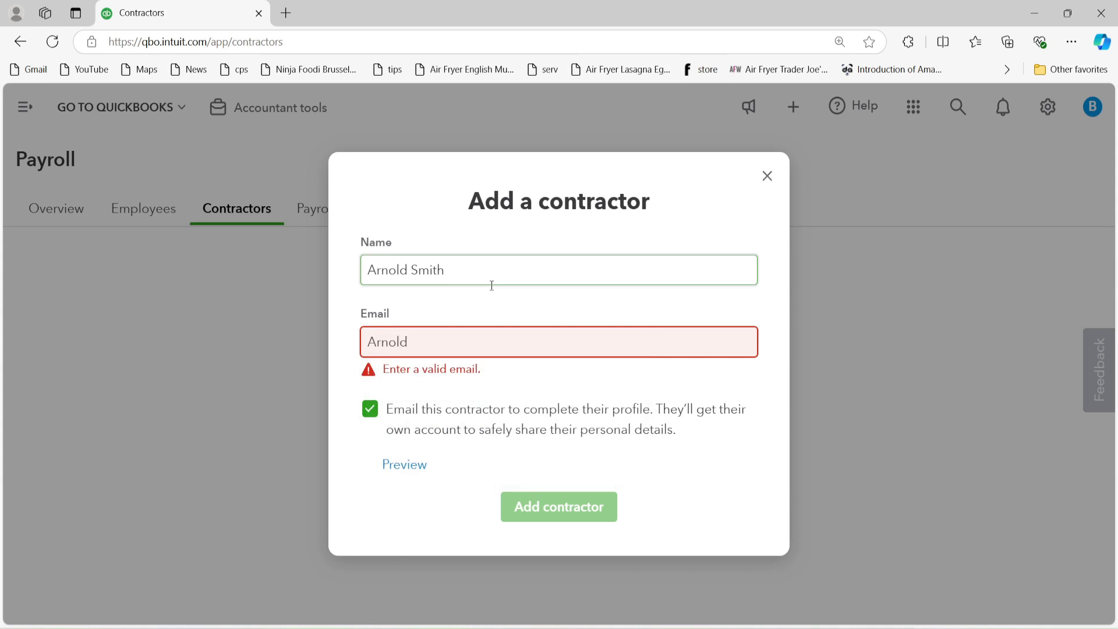
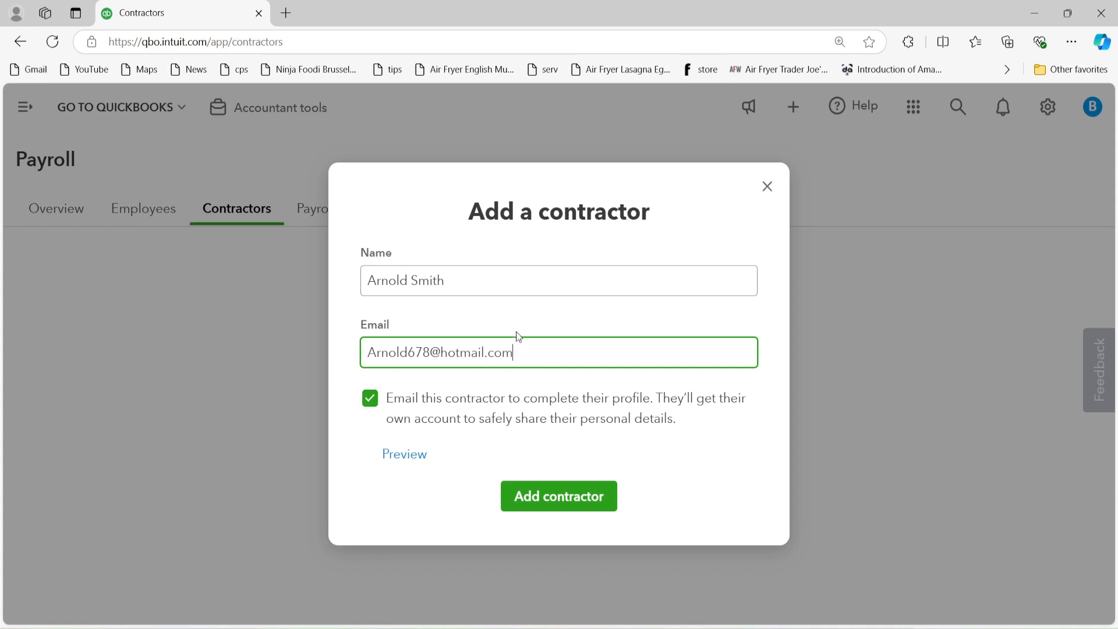
{"action": "left_click", "coordinate": [370, 401]}
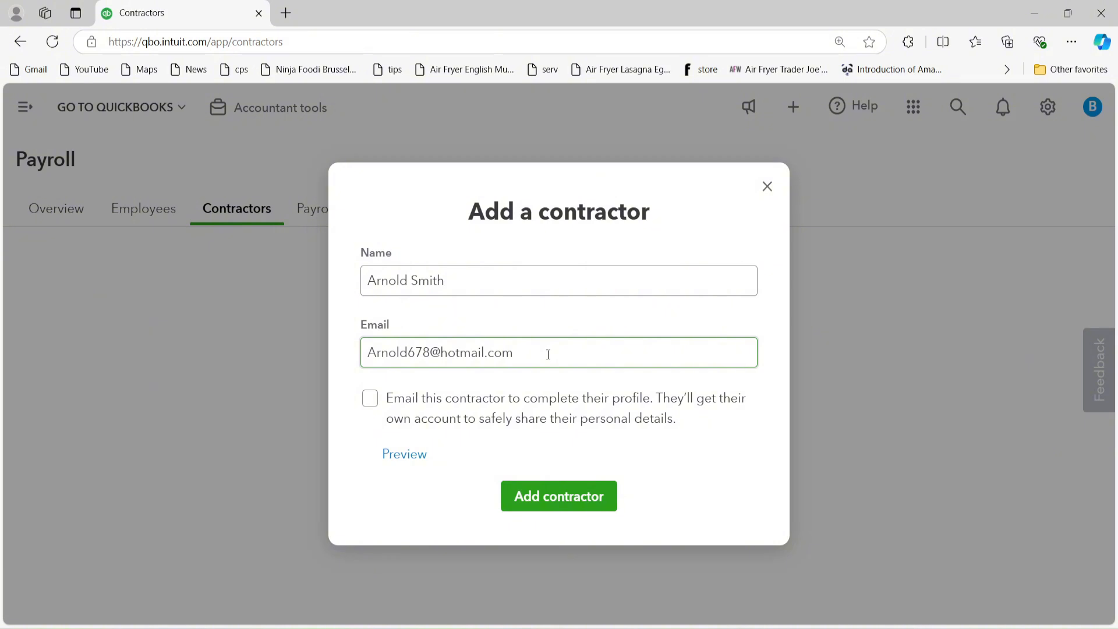
{"action": "left_click", "coordinate": [560, 497]}
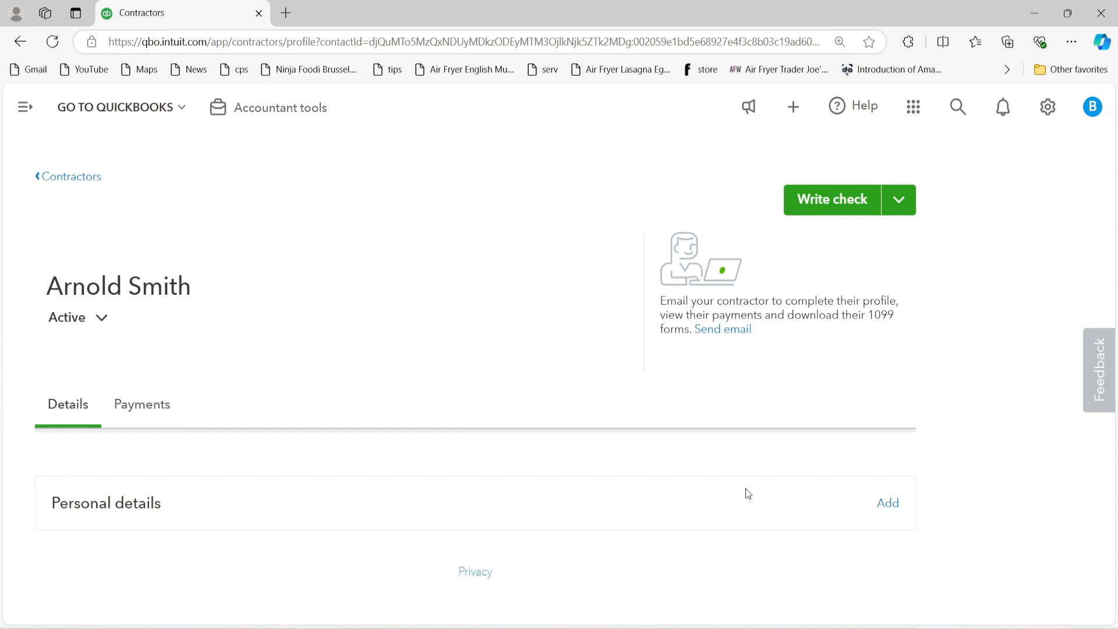
Step: Mark the contractor as an individual and enter their first, middle and last name
{"action": "left_click", "coordinate": [891, 506]}
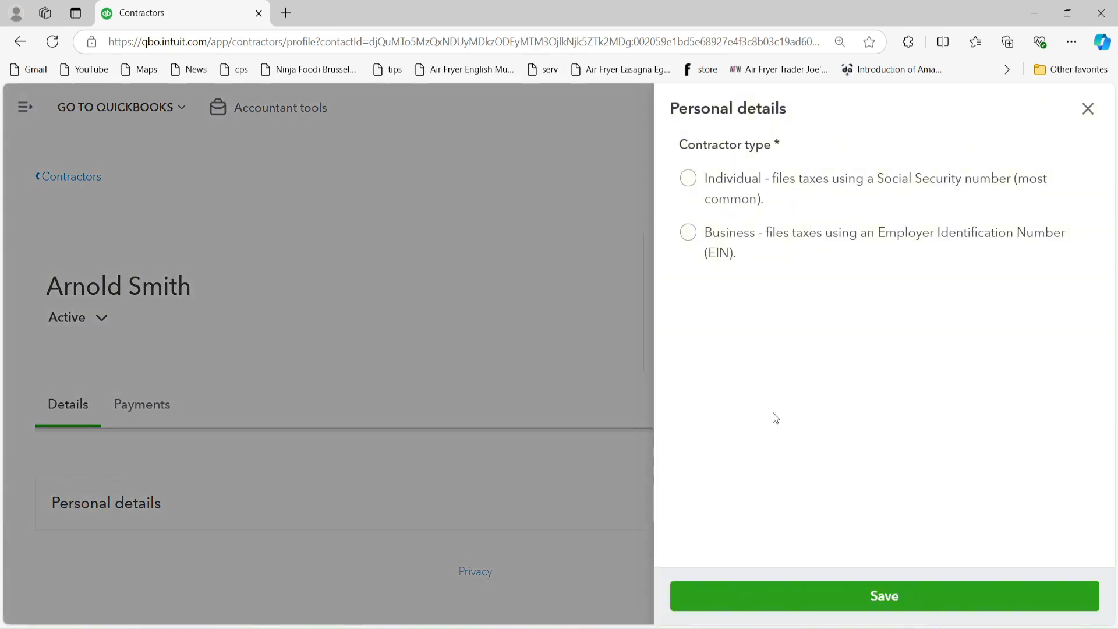
{"action": "left_click", "coordinate": [688, 180]}
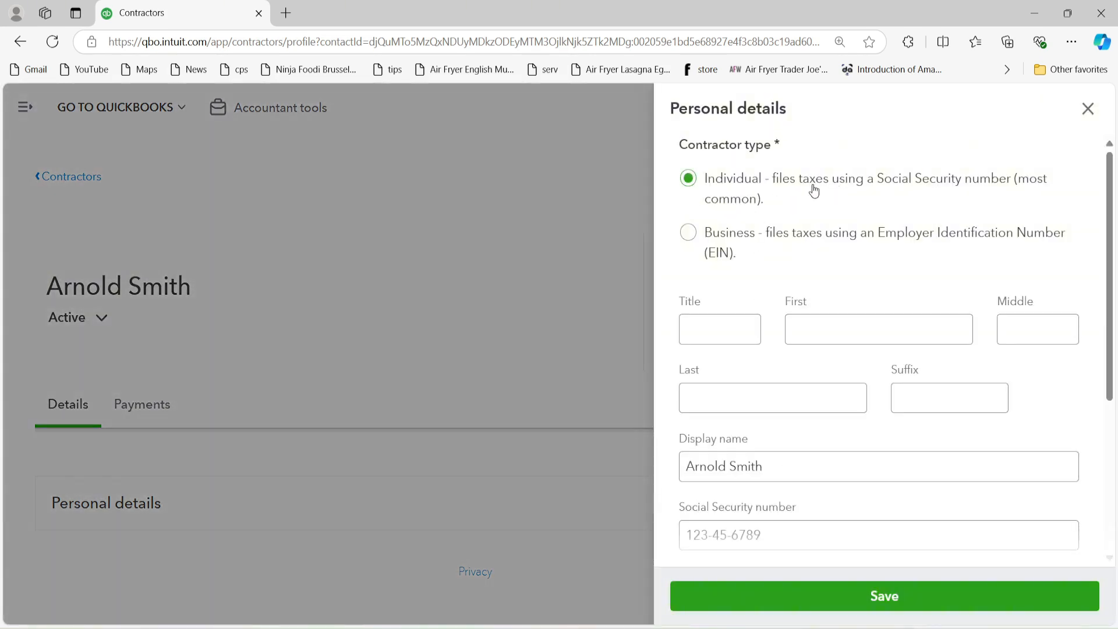
{"action": "left_click", "coordinate": [832, 332]}
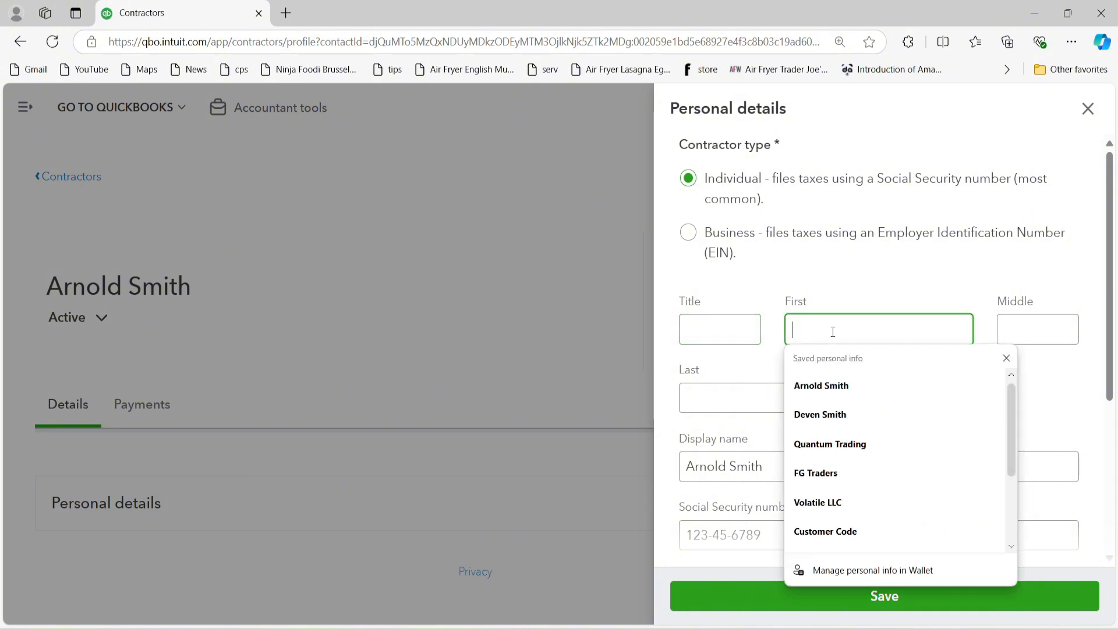
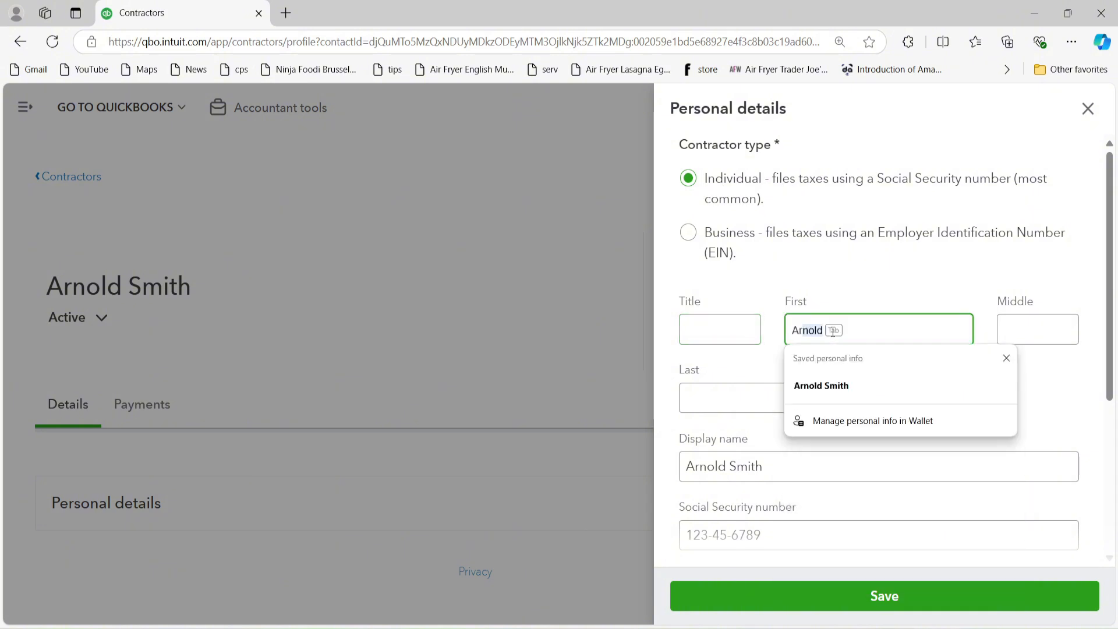
{"action": "key", "text": "Tab"}
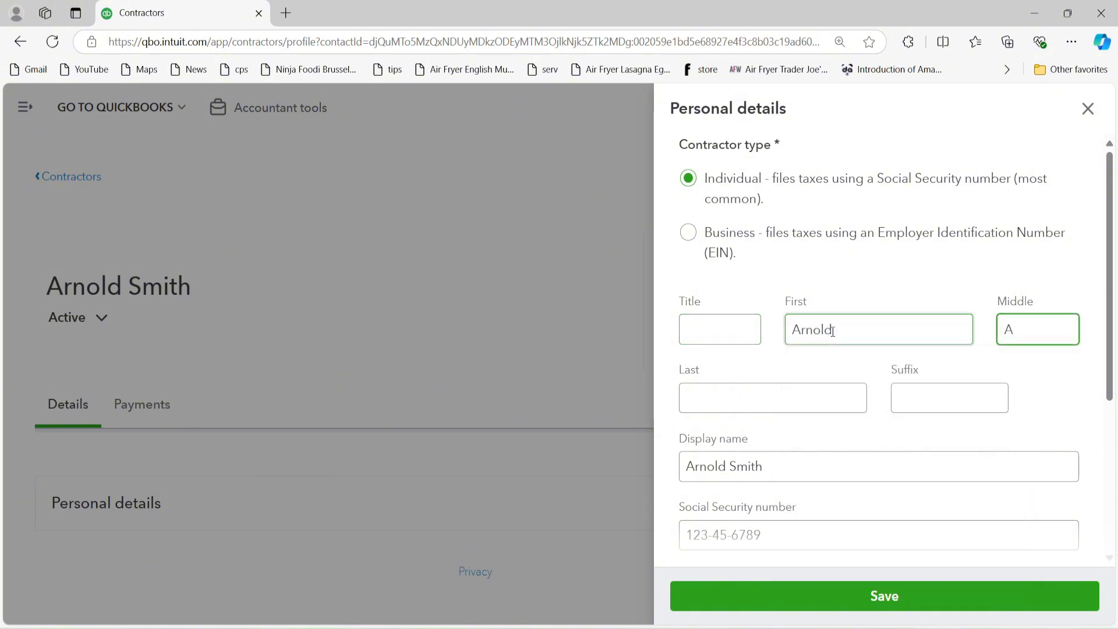
{"action": "key", "text": "Tab"}
{"action": "key", "text": "Tab"}
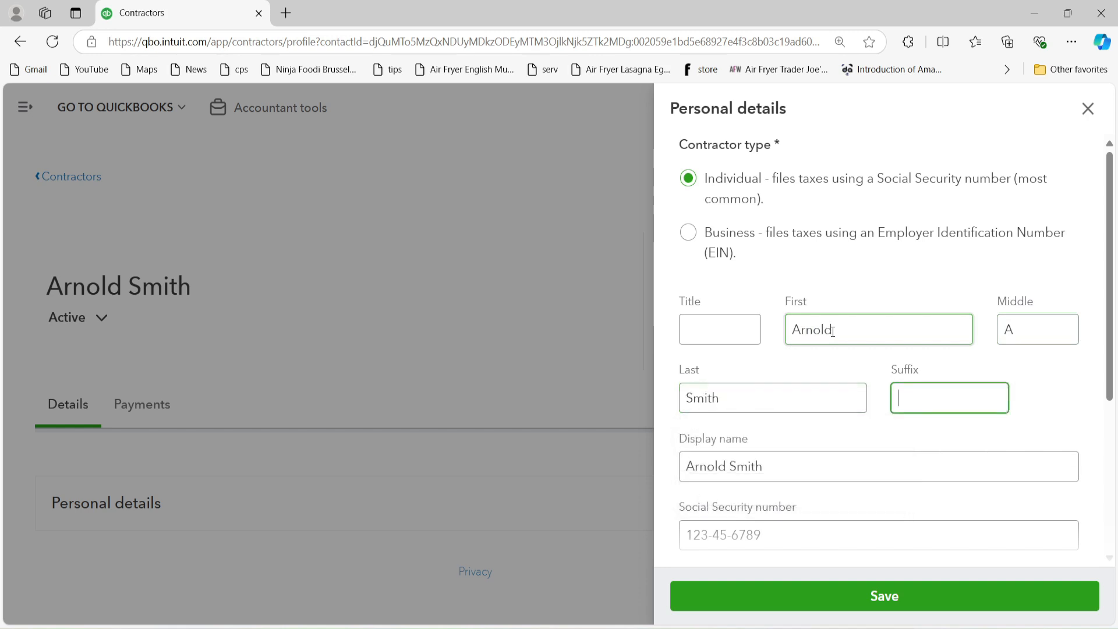
Step: Enter the contractor's Social Security number and street address
{"action": "scroll", "coordinate": [1013, 326], "scroll_direction": "down", "scroll_amount": 3}
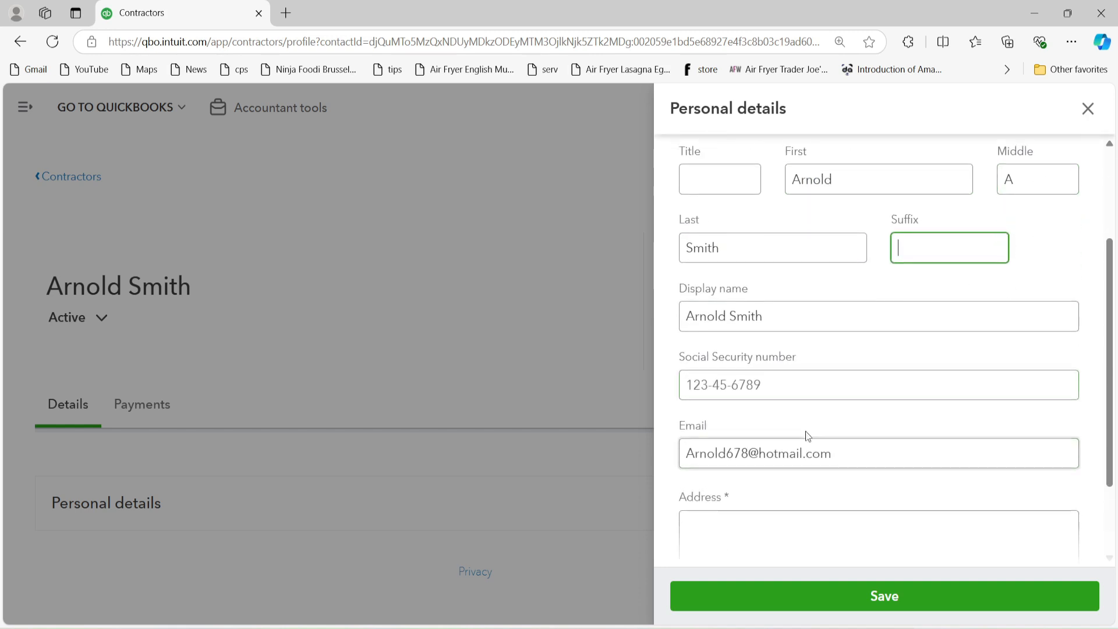
{"action": "left_click", "coordinate": [787, 385]}
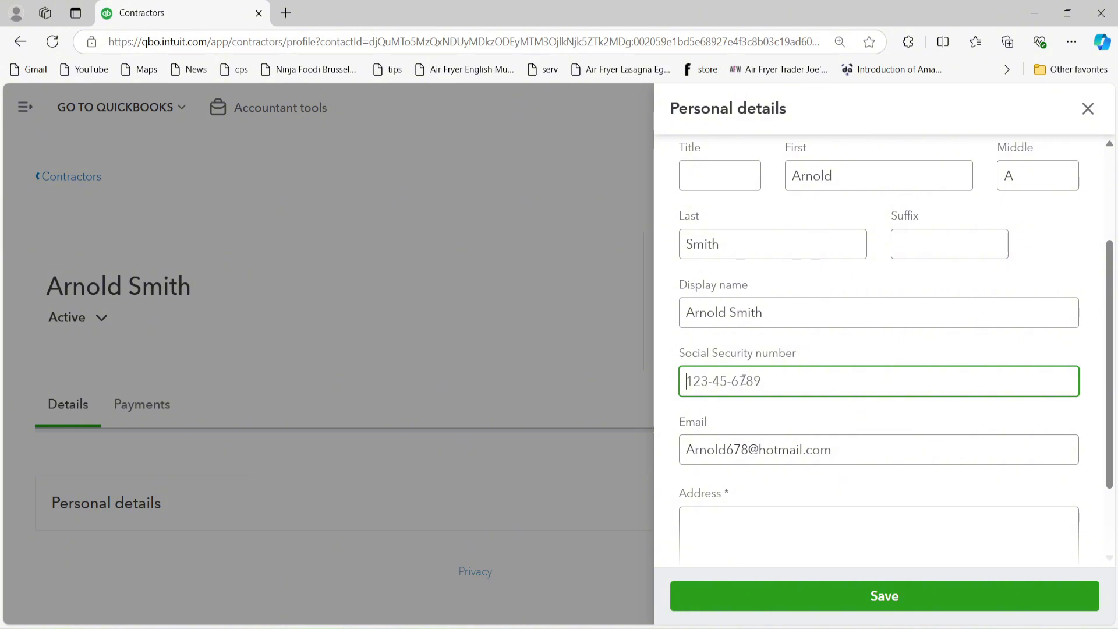
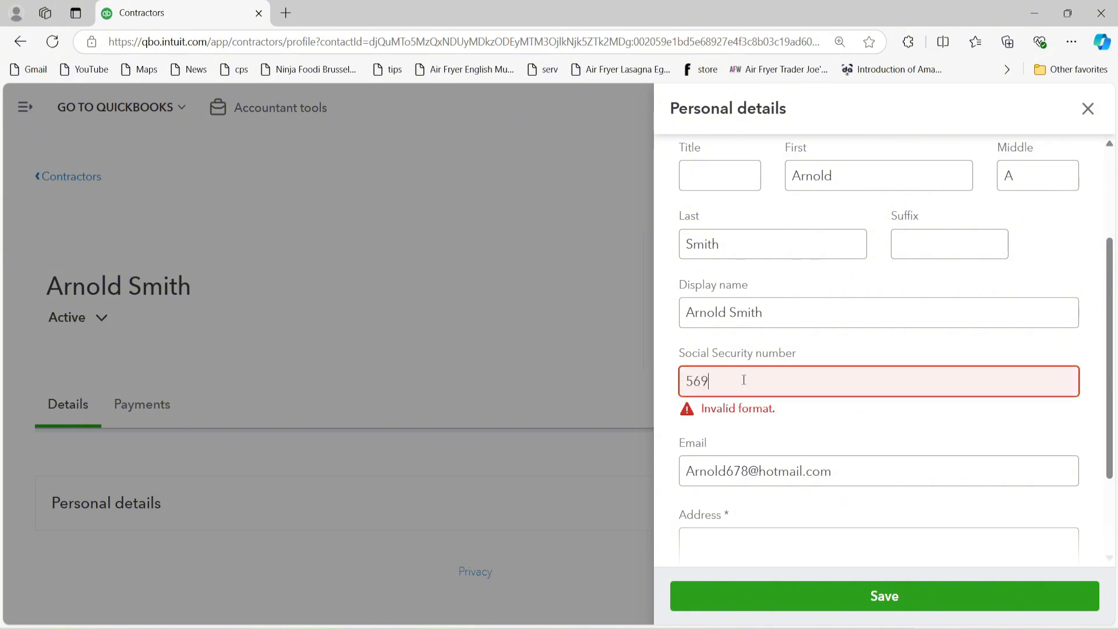
{"action": "scroll", "coordinate": [744, 379], "scroll_direction": "down", "scroll_amount": 2}
{"action": "left_click", "coordinate": [739, 418]}
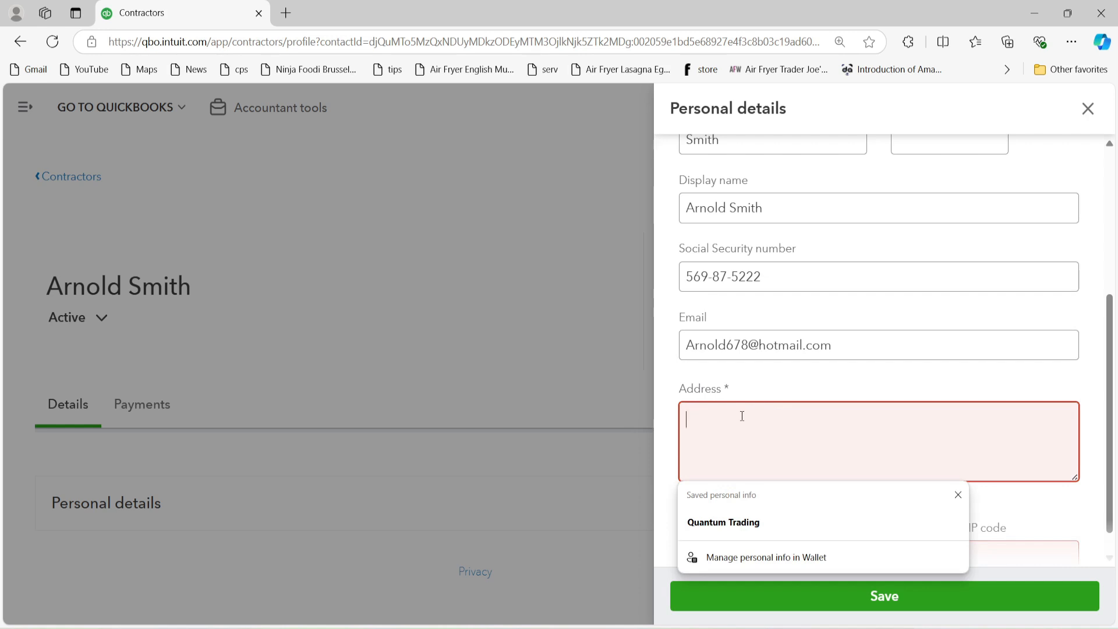
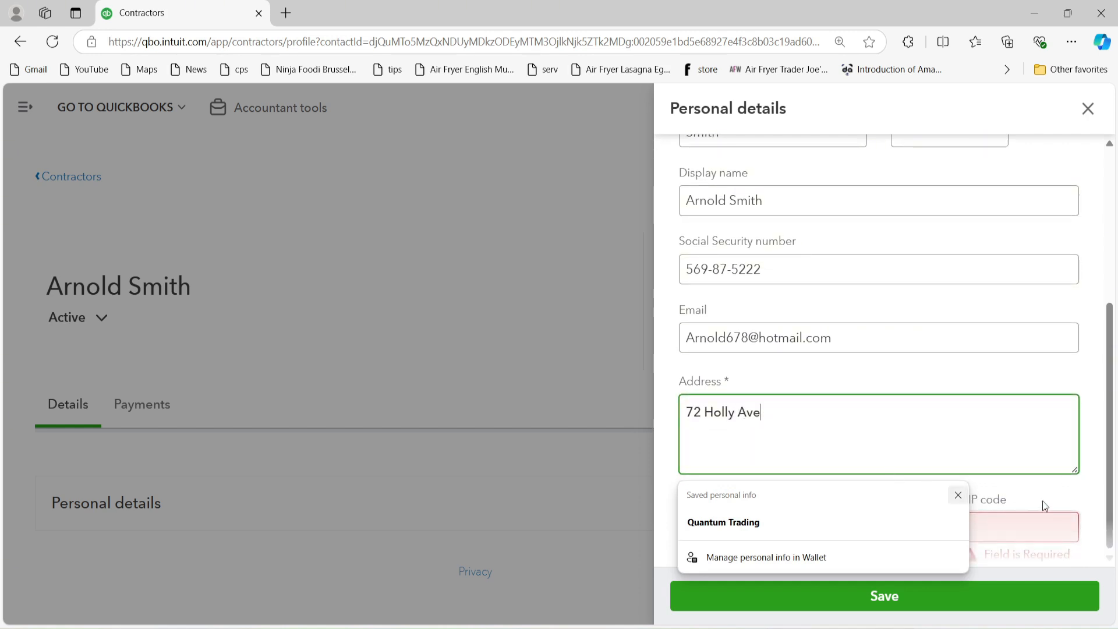
{"action": "left_click", "coordinate": [1042, 502]}
Step: Fill in the contractor's city, state and ZIP code, then save the personal details
{"action": "left_click", "coordinate": [739, 533]}
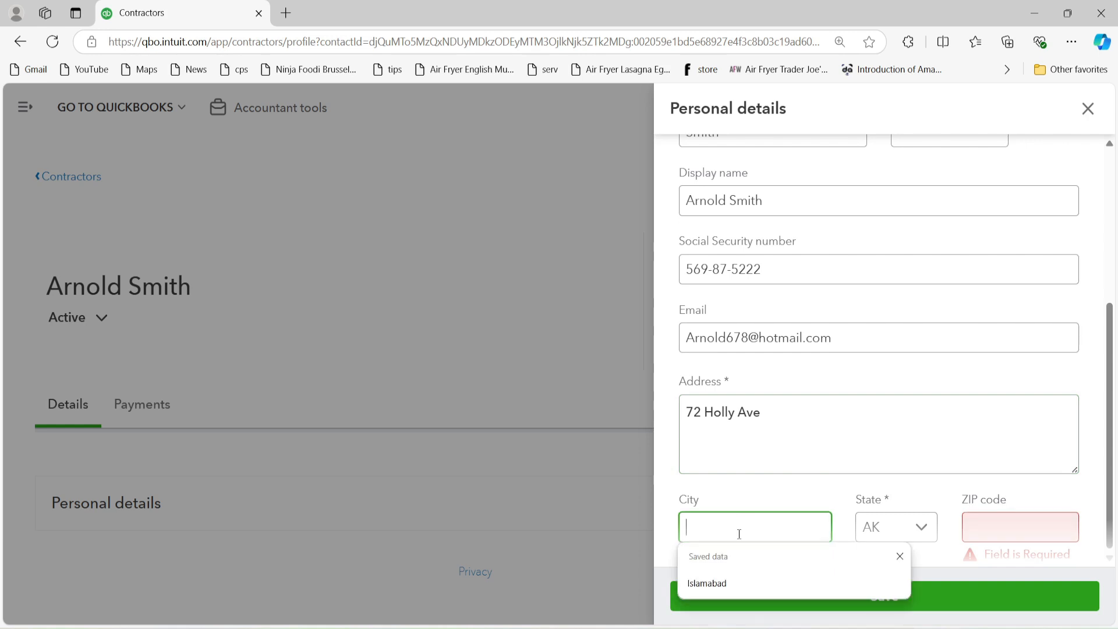
{"action": "type", "text": "pITMA"}
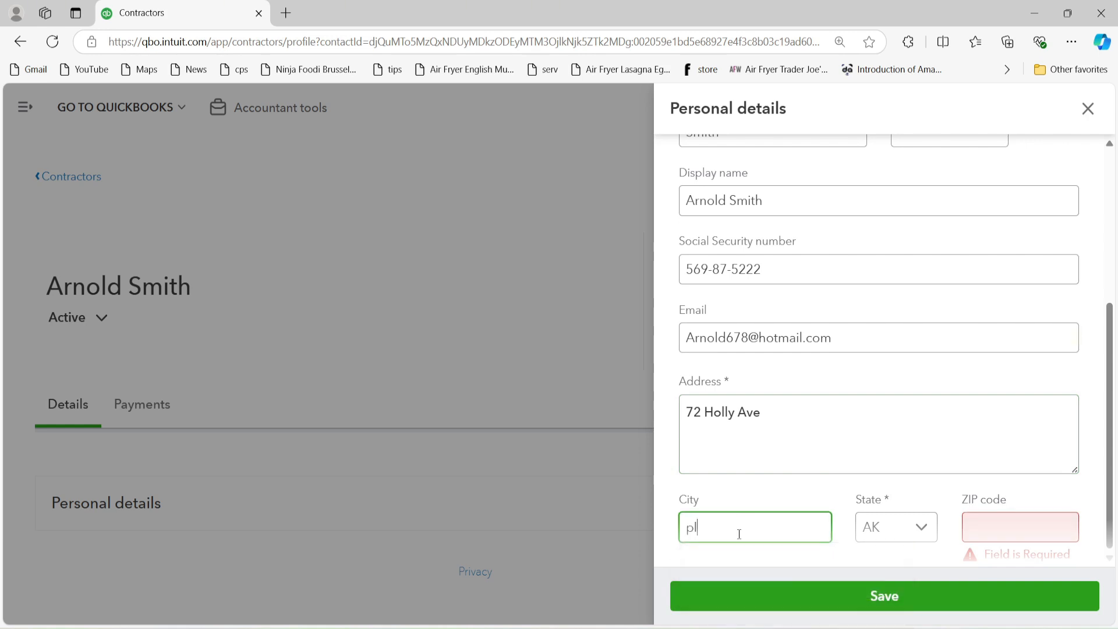
{"action": "key", "text": "BackSpace"}
{"action": "key", "text": "BackSpace"}
{"action": "key", "text": "BackSpace"}
{"action": "key", "text": "BackSpace"}
{"action": "key", "text": "BackSpace"}
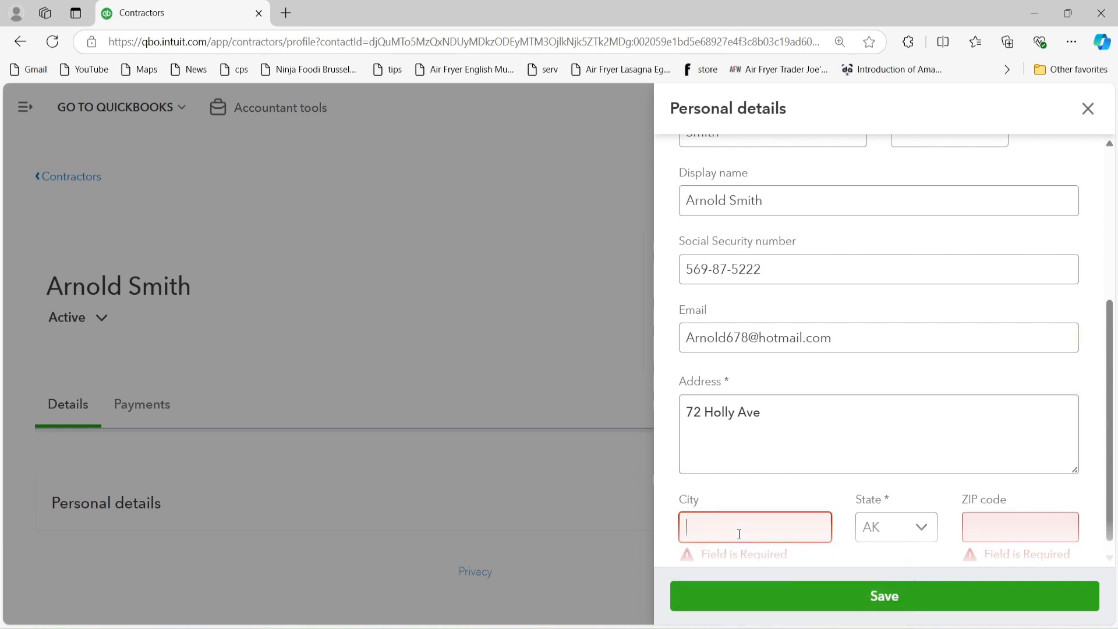
{"action": "type", "text": "Pitman"}
{"action": "key", "text": "Tab"}
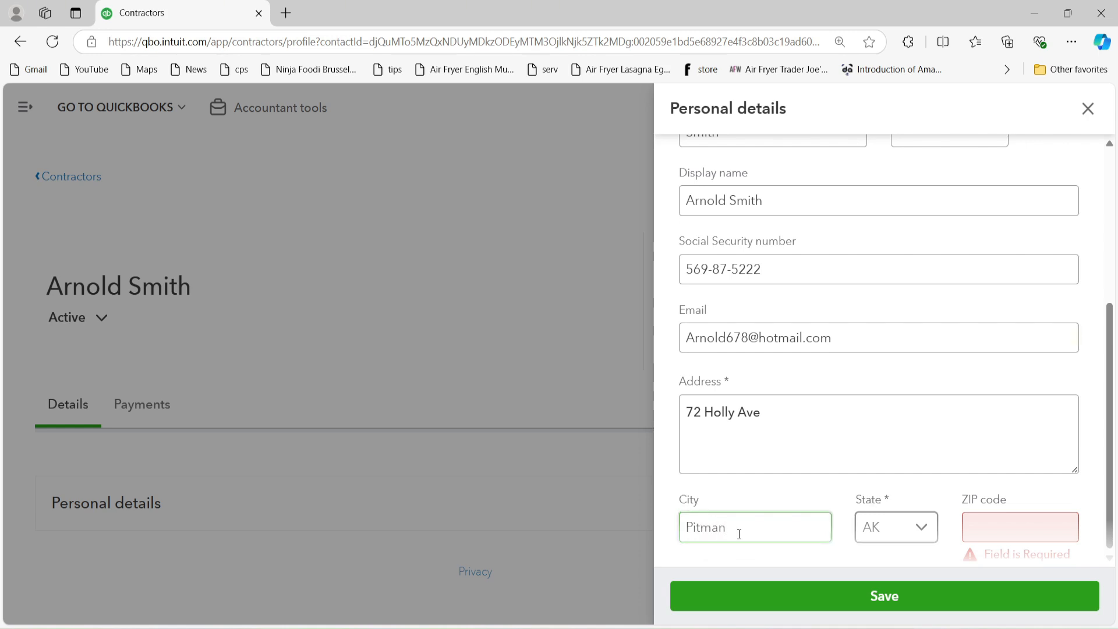
{"action": "left_click", "coordinate": [911, 527]}
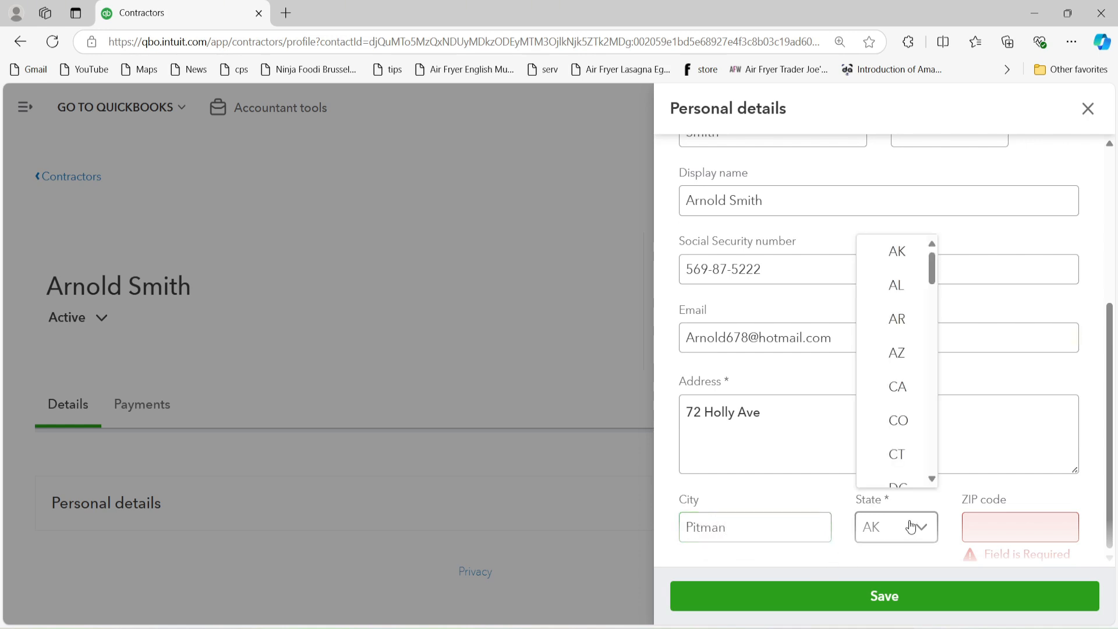
{"action": "key", "text": "n"}
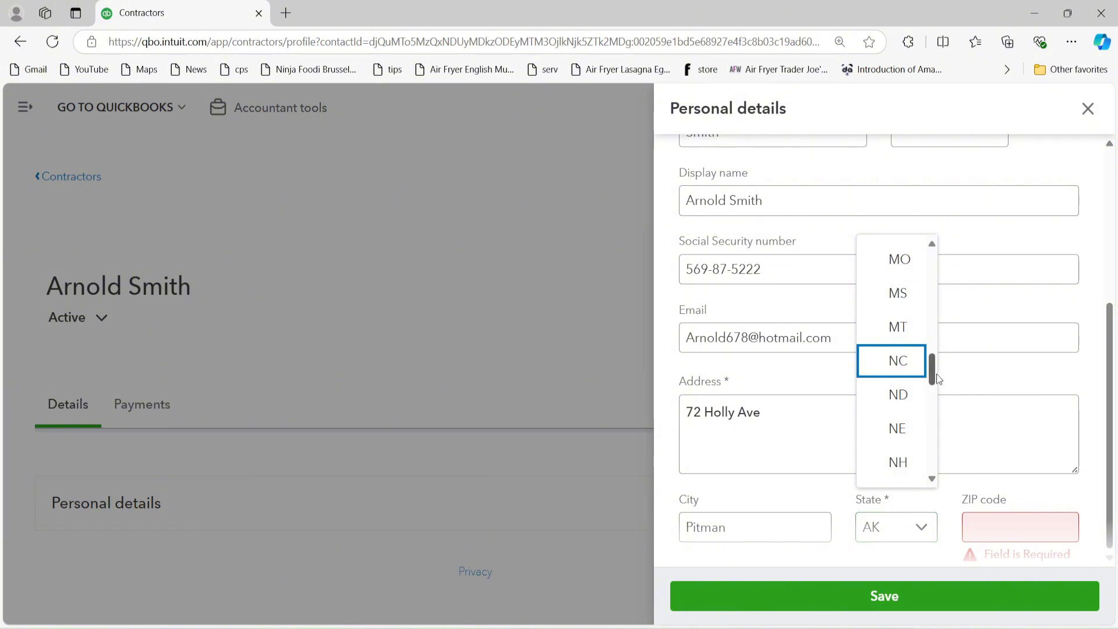
{"action": "left_click_drag", "start_coordinate": [933, 374], "coordinate": [934, 386]}
{"action": "left_click", "coordinate": [896, 375]}
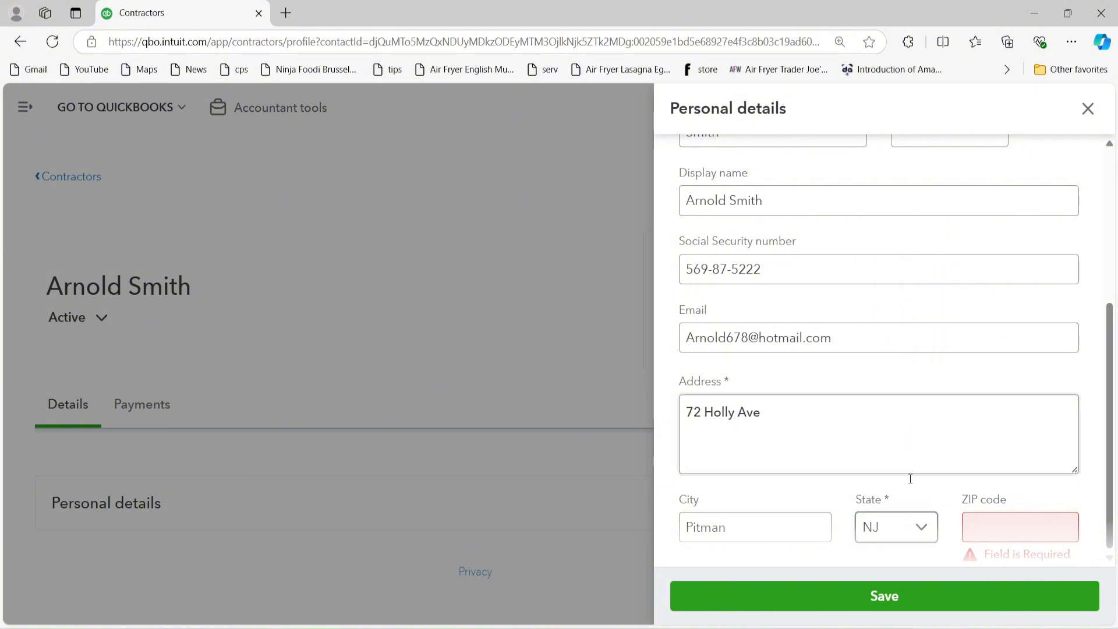
{"action": "left_click", "coordinate": [988, 525]}
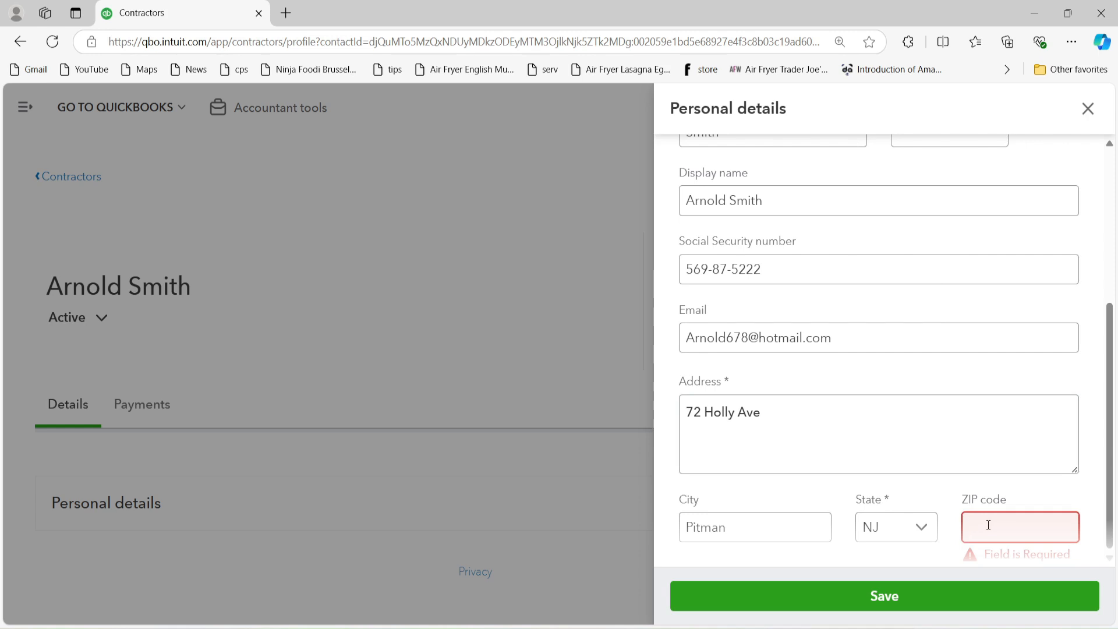
{"action": "type", "text": "08071"}
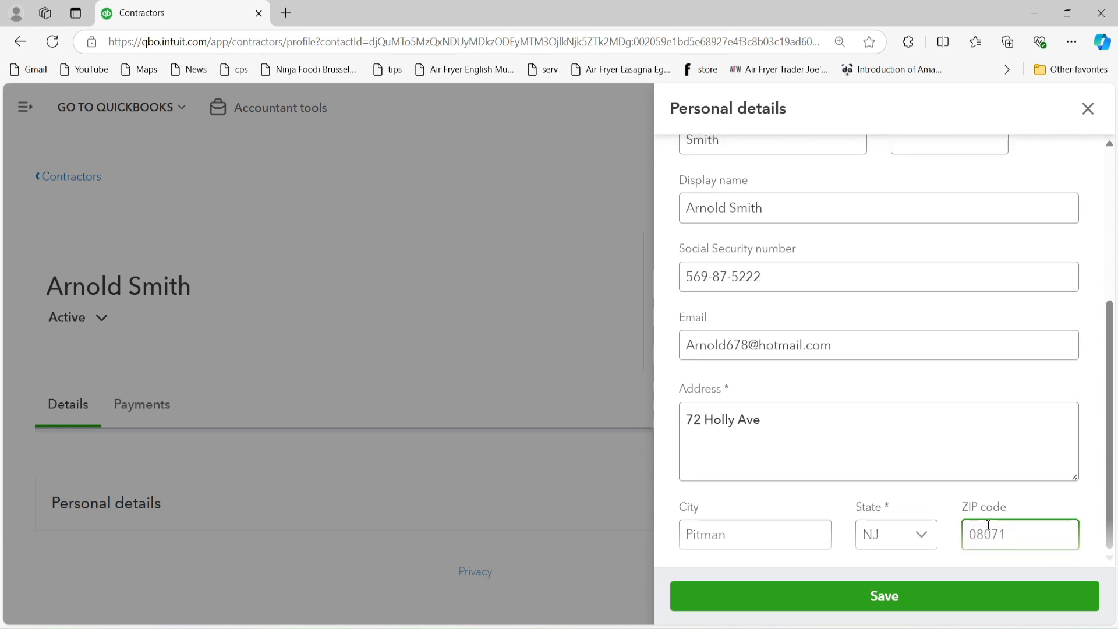
{"action": "left_click", "coordinate": [911, 599]}
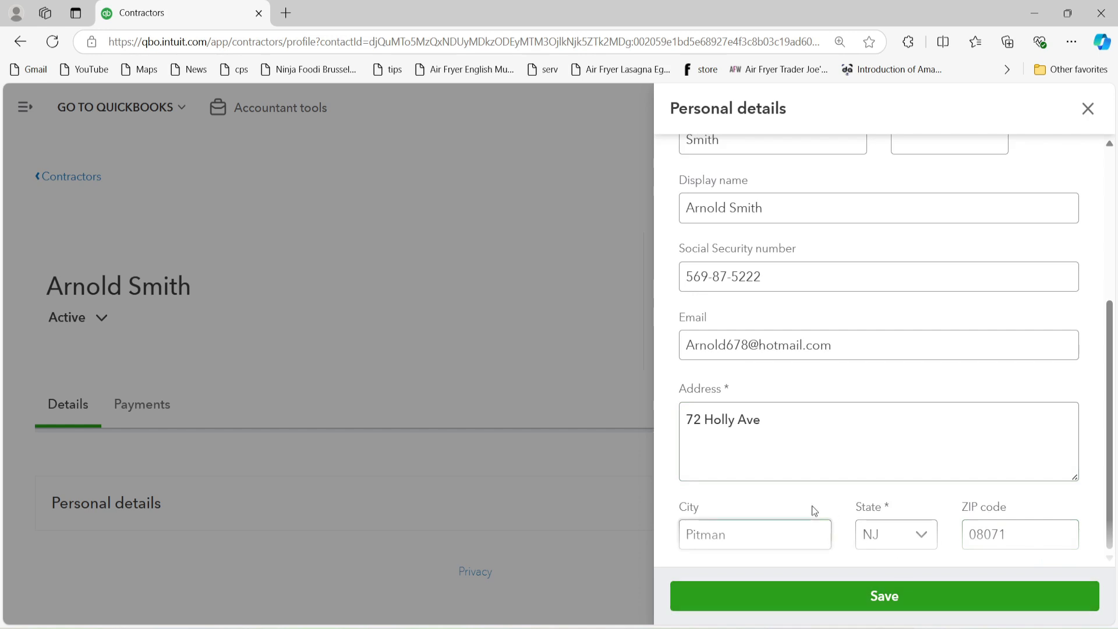
Step: Start new check #89659 for the contractor from the profile's Write check button
{"action": "scroll", "coordinate": [623, 427], "scroll_direction": "down", "scroll_amount": 1}
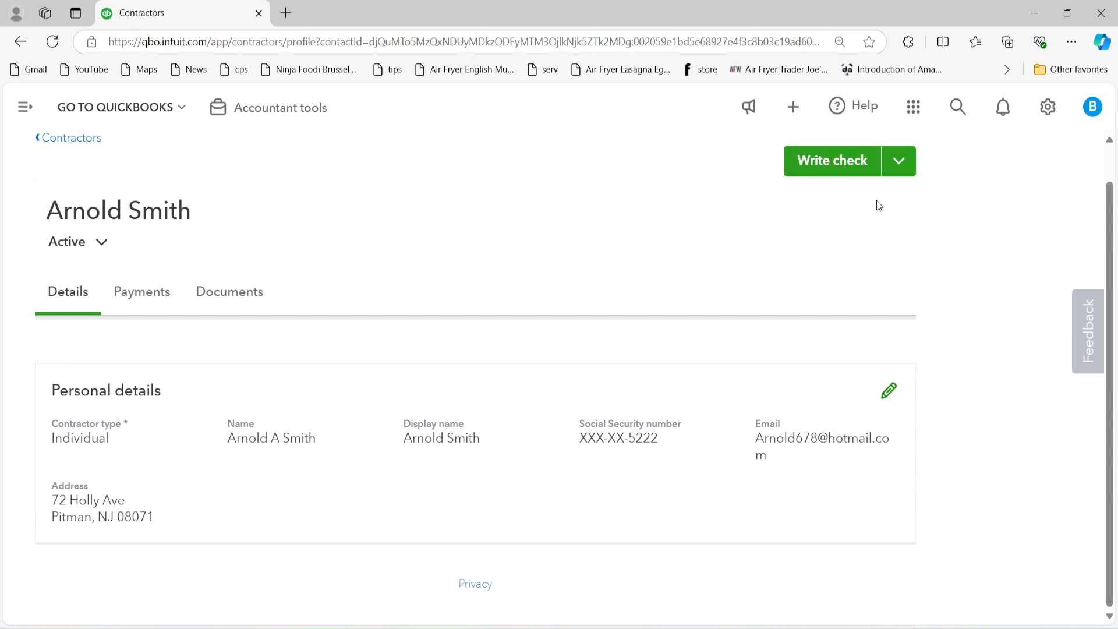
{"action": "left_click", "coordinate": [902, 174]}
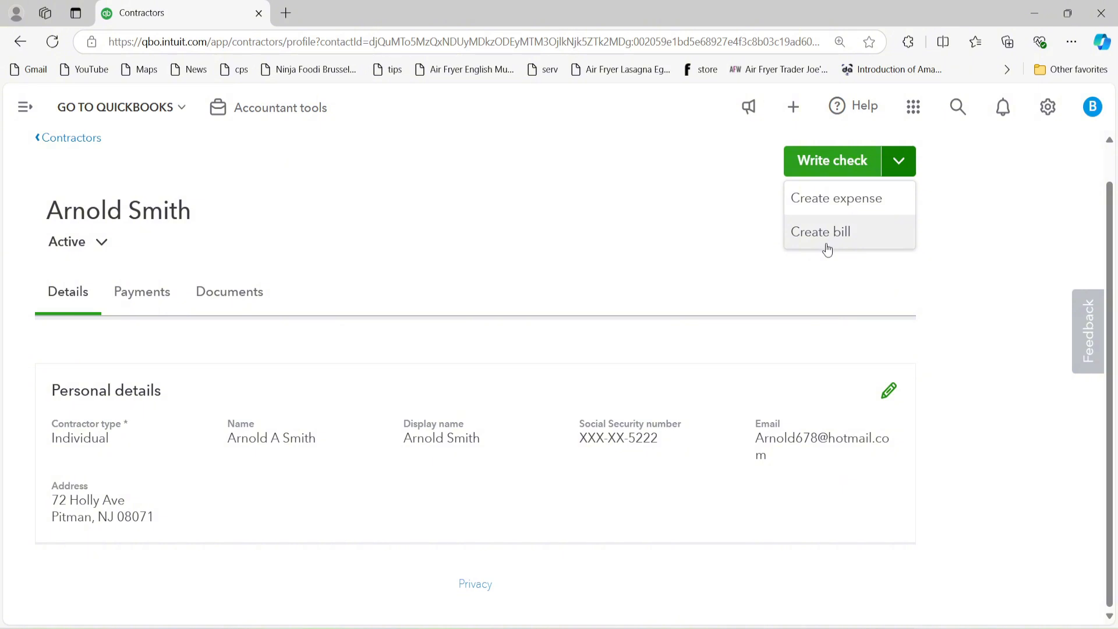
{"action": "left_click", "coordinate": [946, 308]}
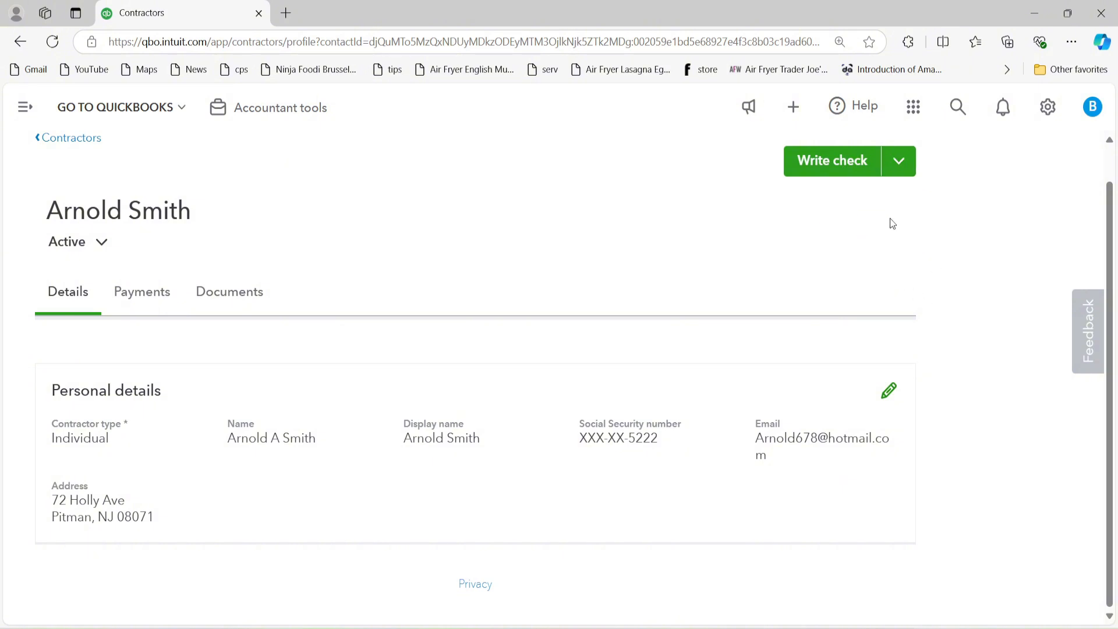
{"action": "left_click", "coordinate": [829, 166]}
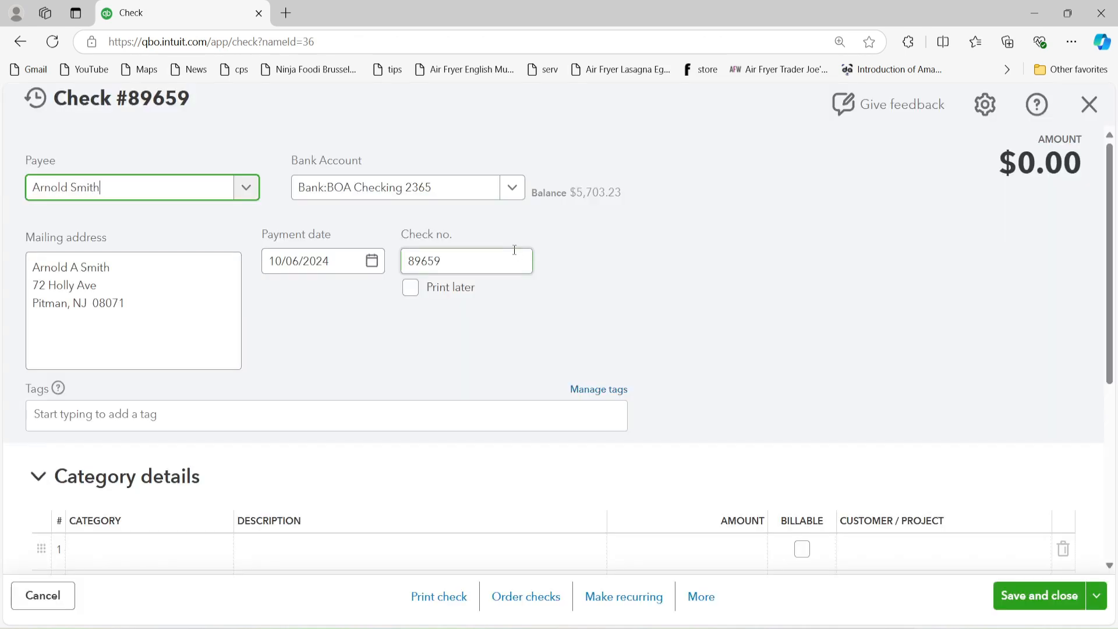
Step: Set the check's payment date to 12/31/2023 using the calendar
{"action": "left_click", "coordinate": [371, 261]}
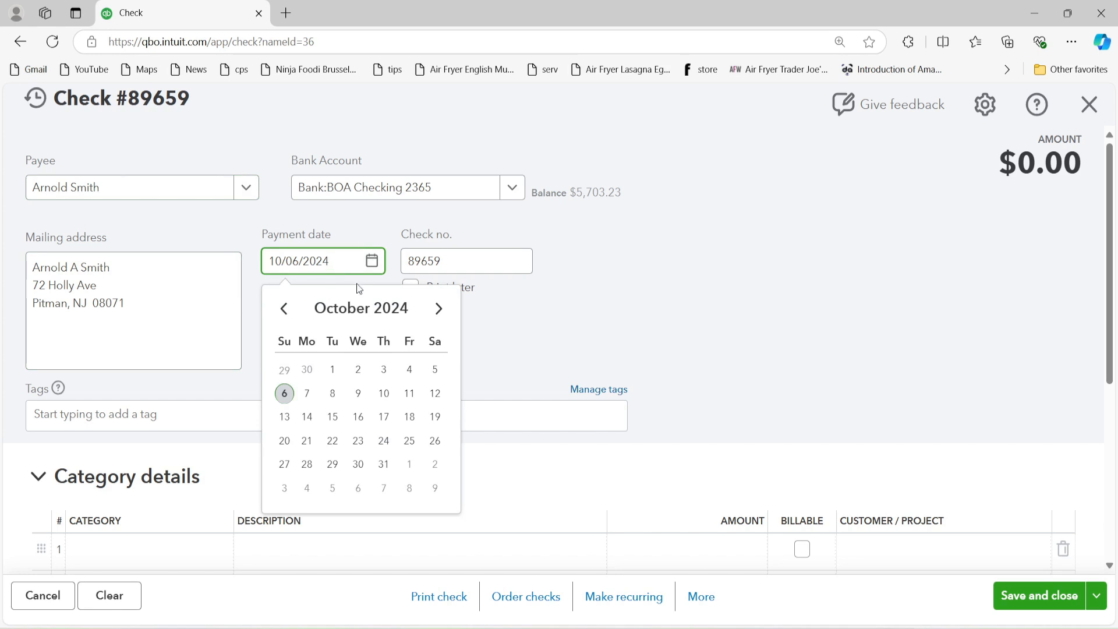
{"action": "left_click", "coordinate": [284, 310]}
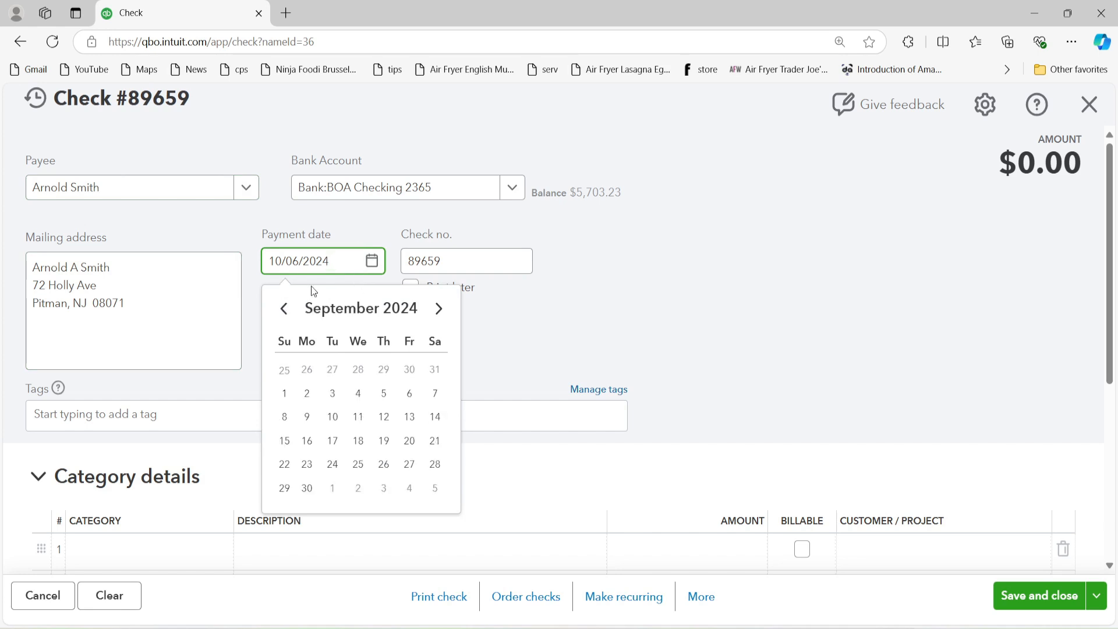
{"action": "triple_click", "coordinate": [337, 267]}
{"action": "type", "text": "3"}
{"action": "key", "text": "BackSpace"}
{"action": "left_click", "coordinate": [285, 309]}
{"action": "left_click", "coordinate": [284, 308]}
{"action": "left_click", "coordinate": [285, 309]}
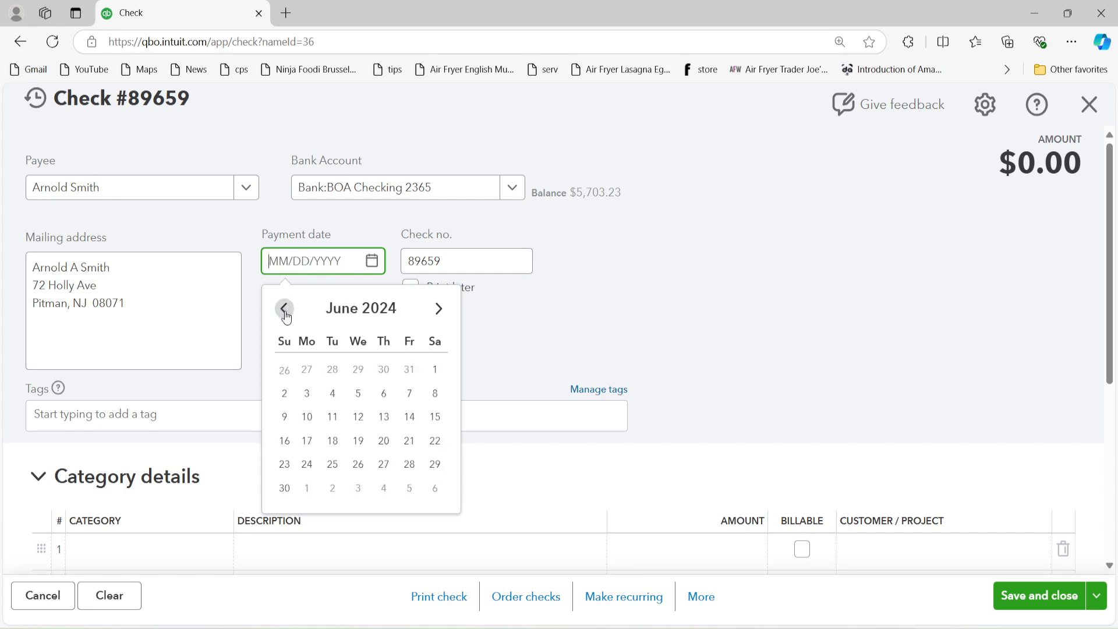
{"action": "left_click", "coordinate": [285, 309]}
{"action": "left_click", "coordinate": [285, 308]}
{"action": "left_click", "coordinate": [285, 308]}
{"action": "left_click", "coordinate": [284, 309]}
{"action": "left_click", "coordinate": [285, 309]}
{"action": "left_click", "coordinate": [285, 309]}
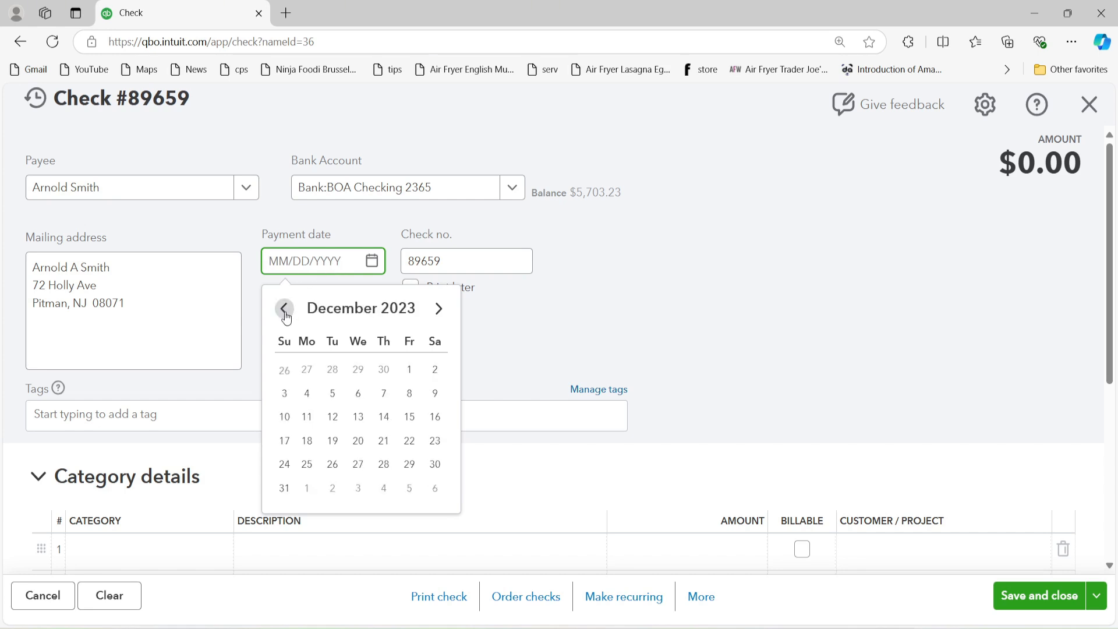
{"action": "left_click", "coordinate": [285, 489]}
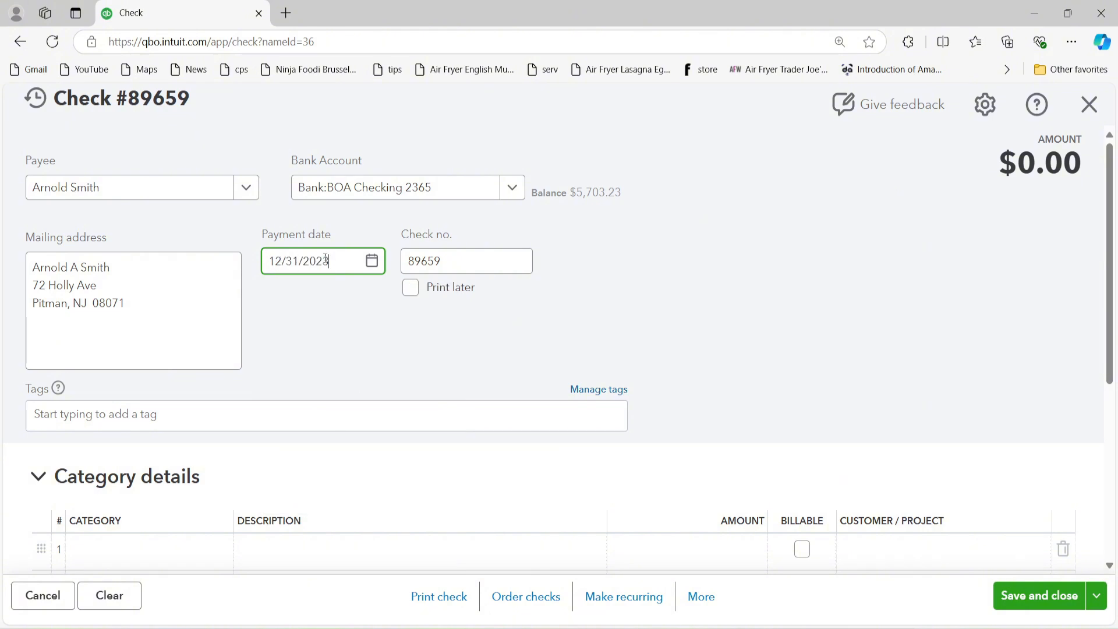
{"action": "left_click", "coordinate": [452, 260]}
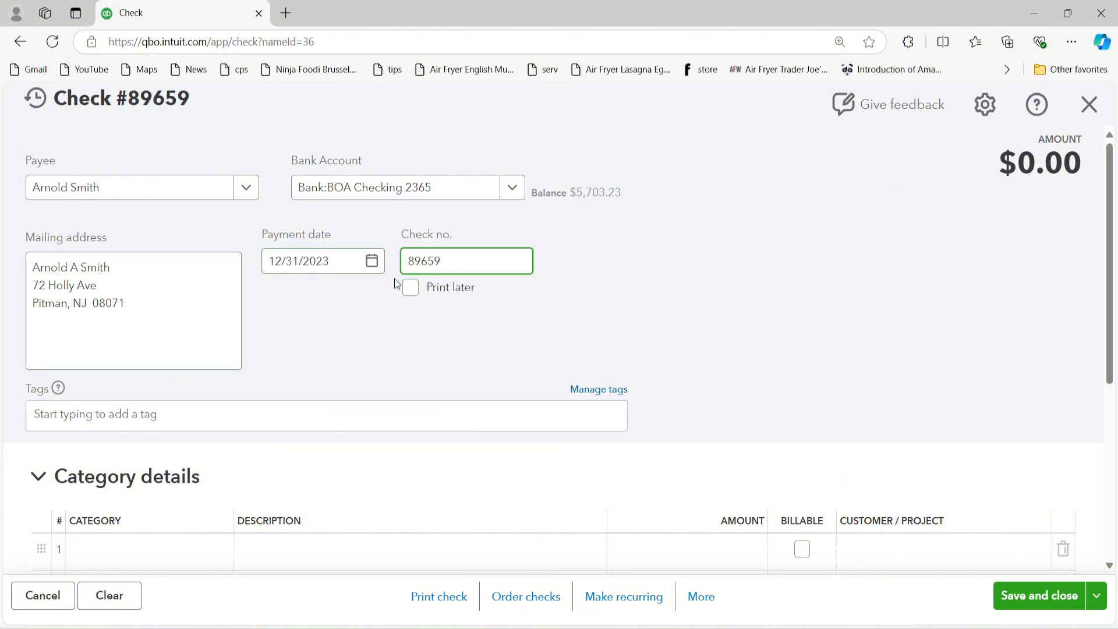
{"action": "scroll", "coordinate": [395, 286], "scroll_direction": "down", "scroll_amount": 4}
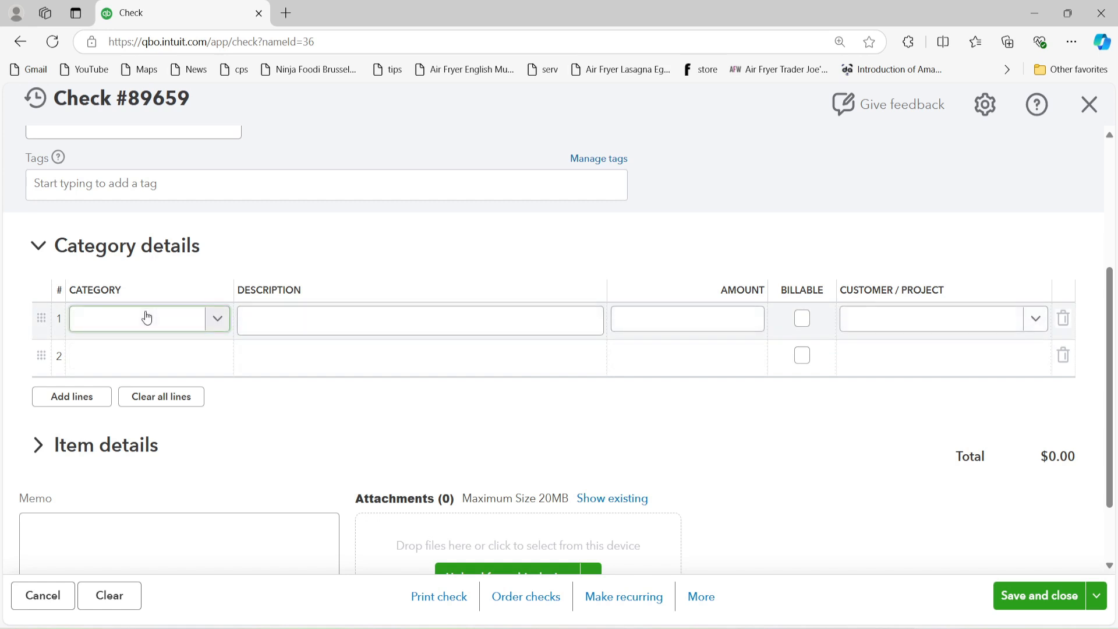
Step: Give the first check line the Sub Contractor category and description 'Reimbursements'
{"action": "left_click", "coordinate": [146, 318]}
{"action": "type", "text": "con"}
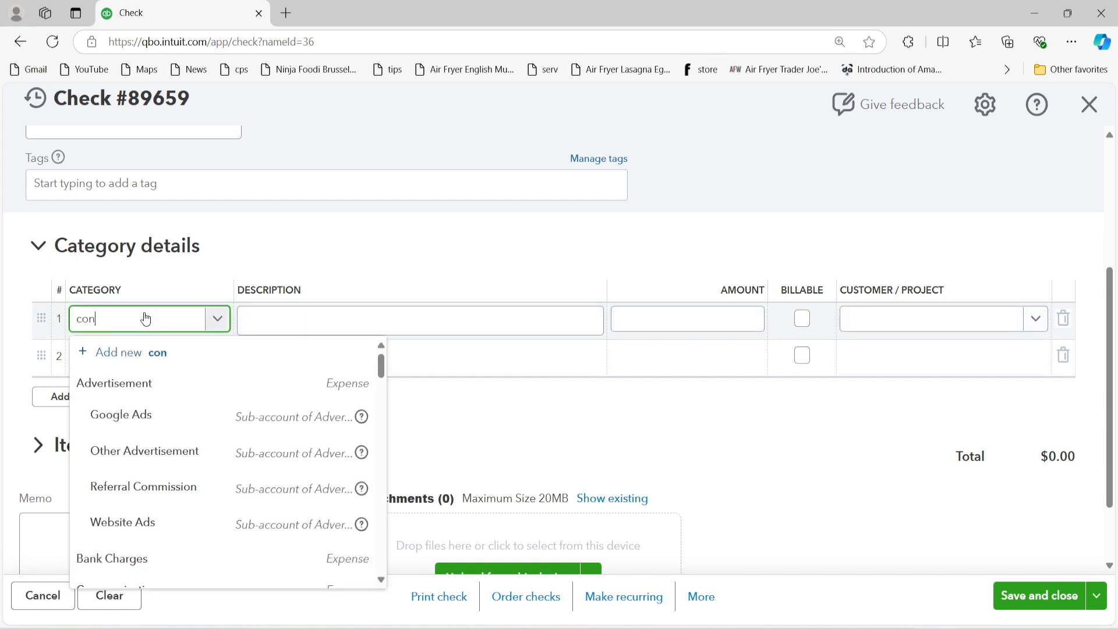
{"action": "left_click", "coordinate": [134, 383]}
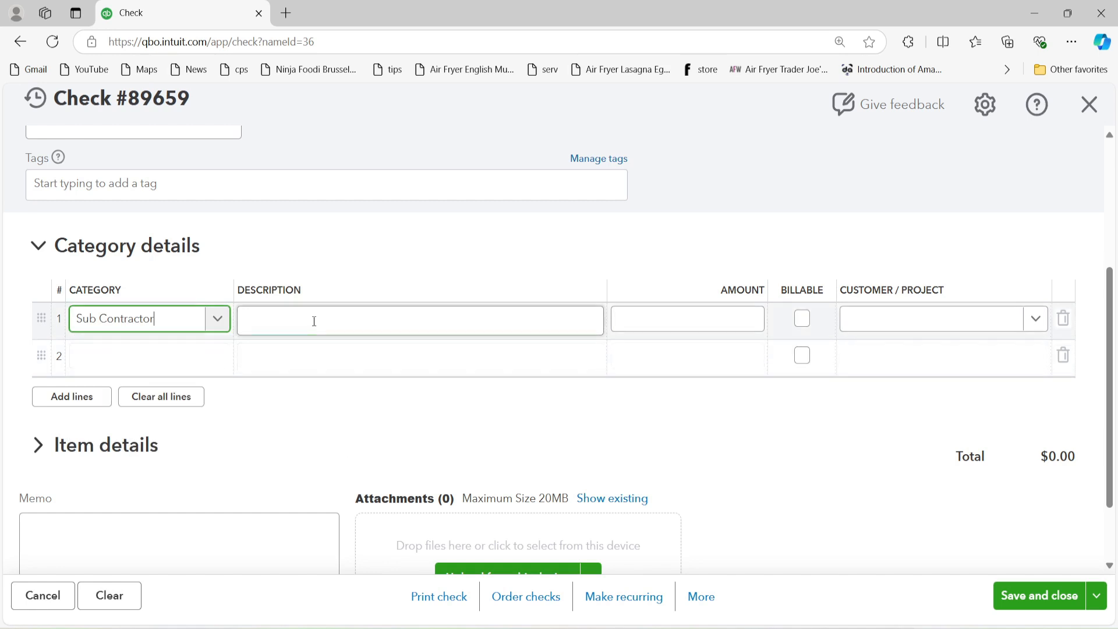
{"action": "left_click", "coordinate": [314, 321]}
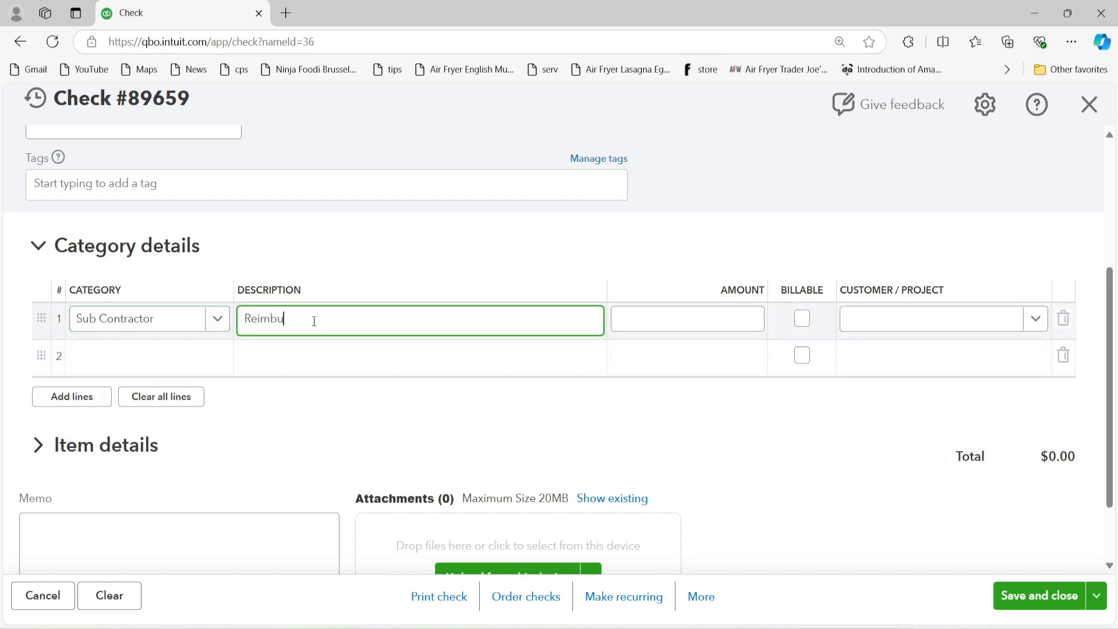
{"action": "type", "text": "Reimbursemets"}
{"action": "right_click", "coordinate": [304, 320]}
{"action": "mouse_move", "coordinate": [322, 324]}
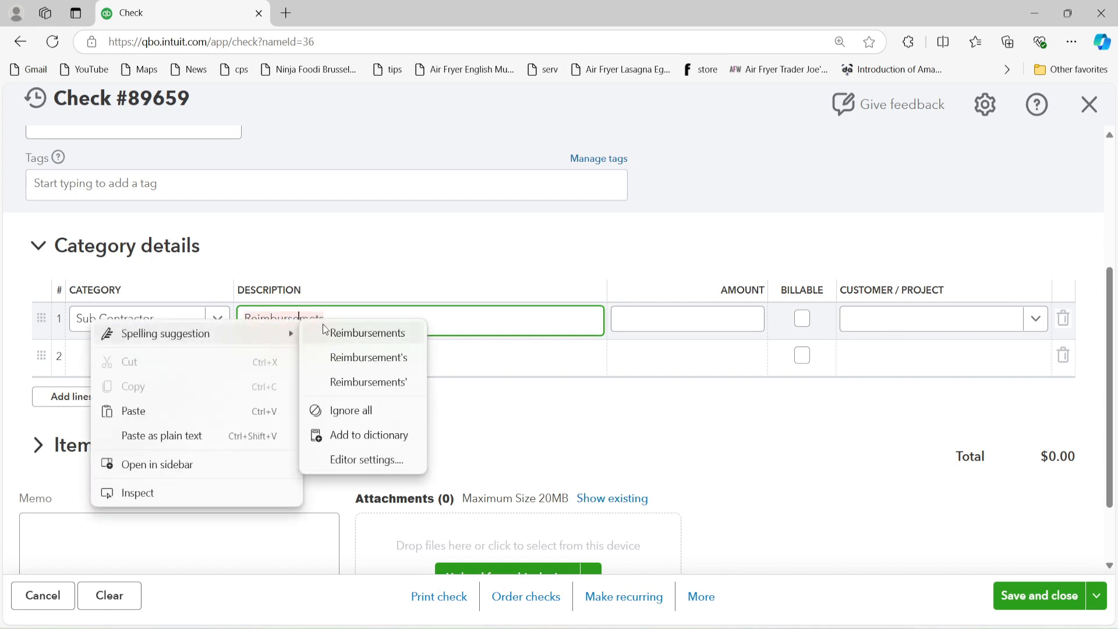
{"action": "left_click", "coordinate": [367, 262]}
Step: Enter a $900.00 amount on the line and save and close the check
{"action": "left_click", "coordinate": [676, 317]}
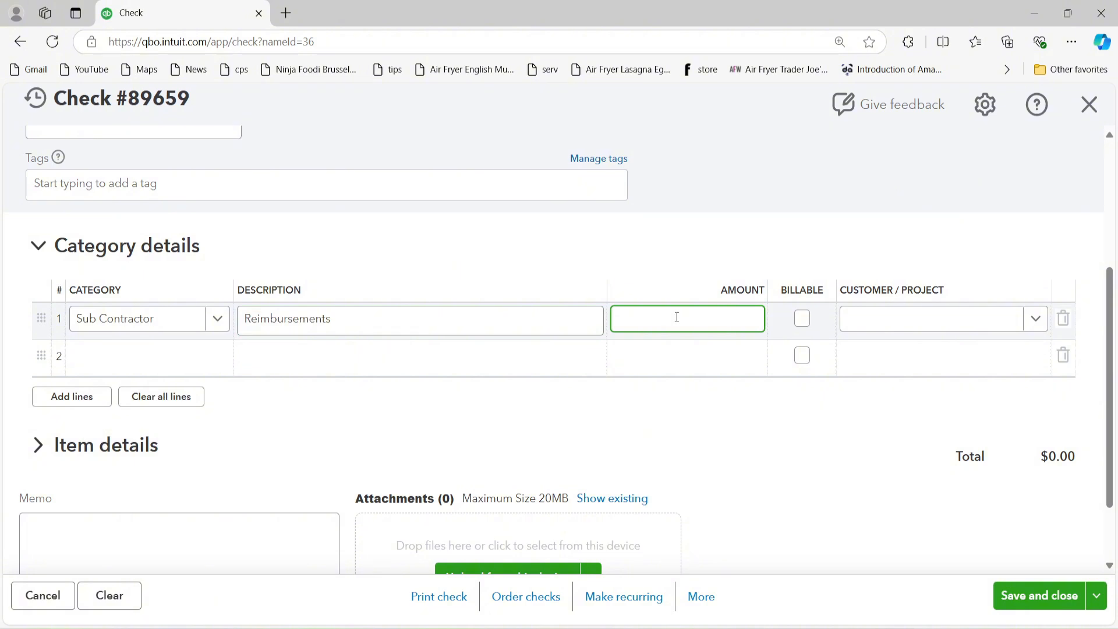
{"action": "key", "text": "Tab"}
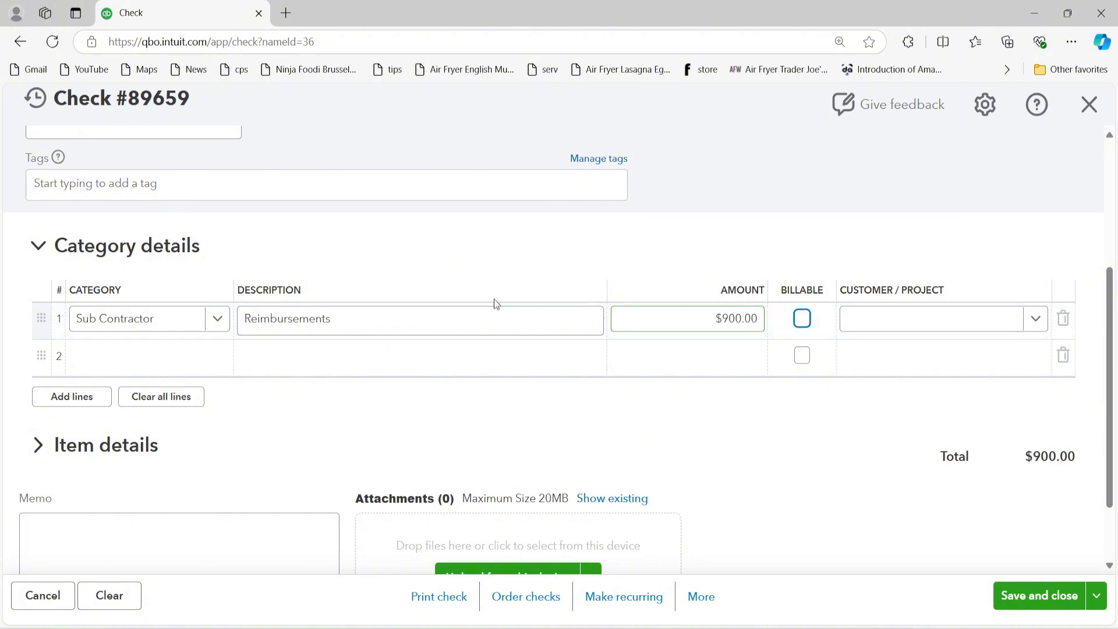
{"action": "scroll", "coordinate": [904, 527], "scroll_direction": "down", "scroll_amount": 2}
{"action": "left_click", "coordinate": [1038, 596]}
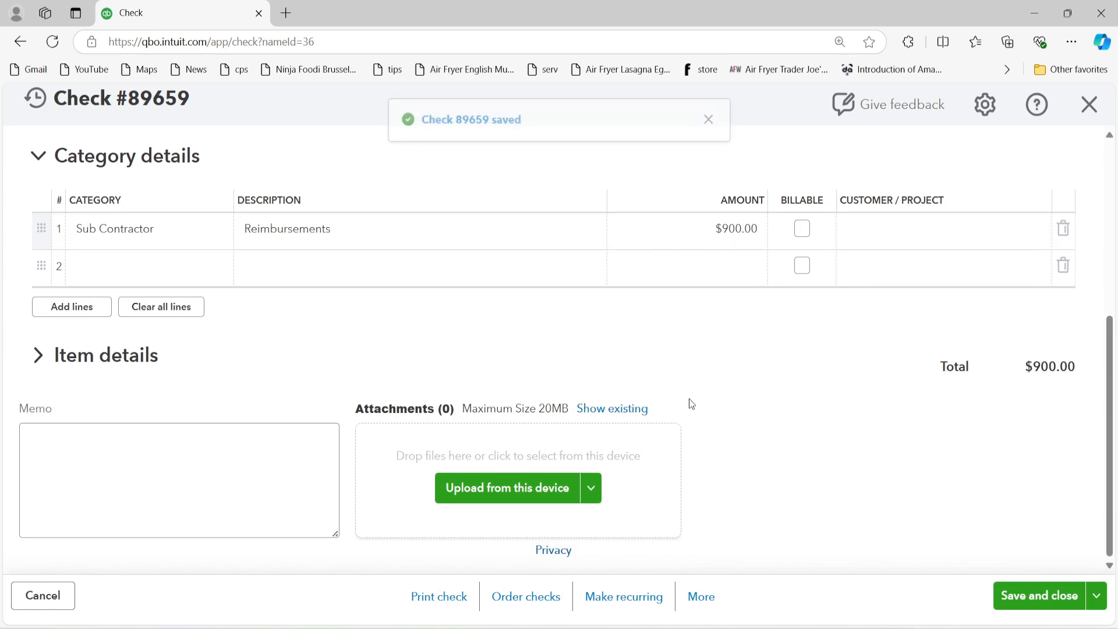
Step: Check the profile's Payments, Documents and Details tabs for the $900.00 check, then return to Contractors
{"action": "scroll", "coordinate": [405, 459], "scroll_direction": "up", "scroll_amount": 5}
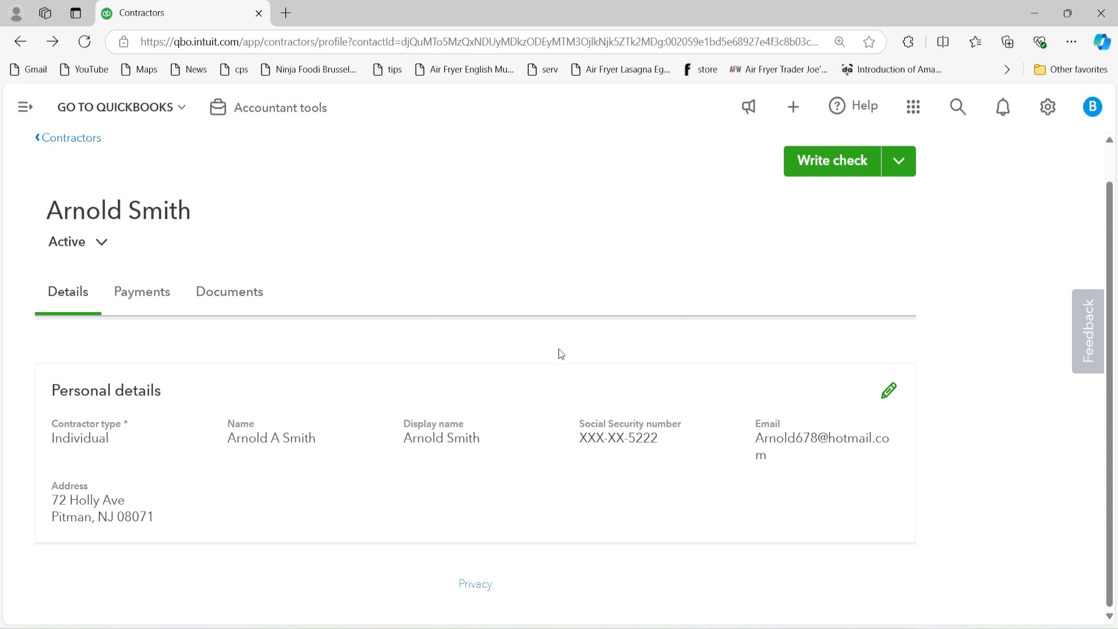
{"action": "left_click", "coordinate": [158, 291]}
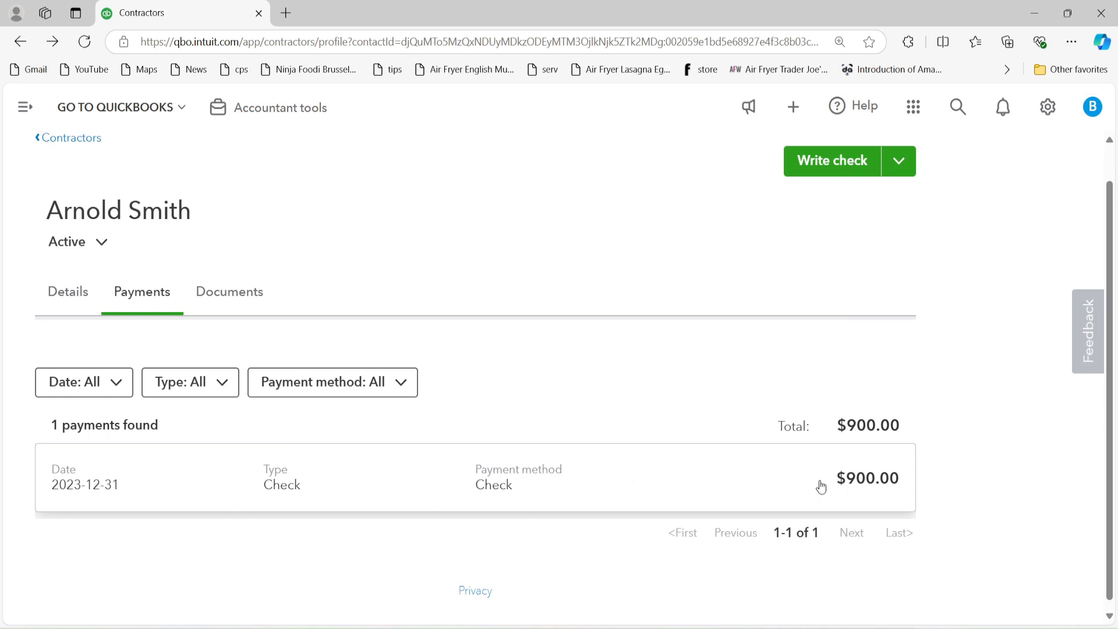
{"action": "scroll", "coordinate": [764, 486], "scroll_direction": "up", "scroll_amount": 2}
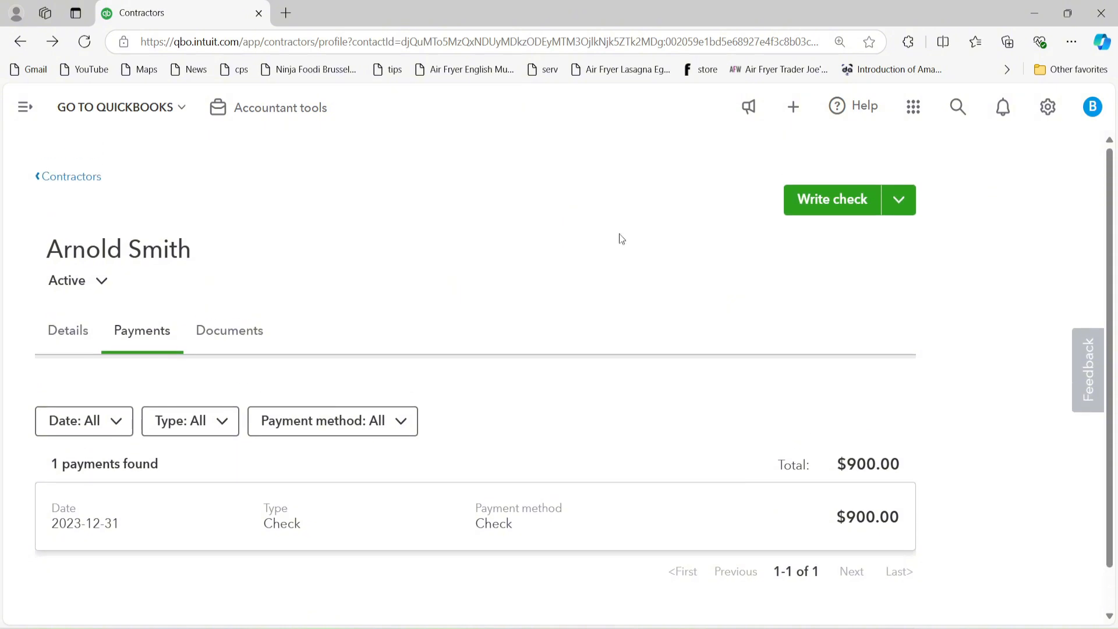
{"action": "left_click", "coordinate": [236, 336]}
{"action": "left_click", "coordinate": [68, 331]}
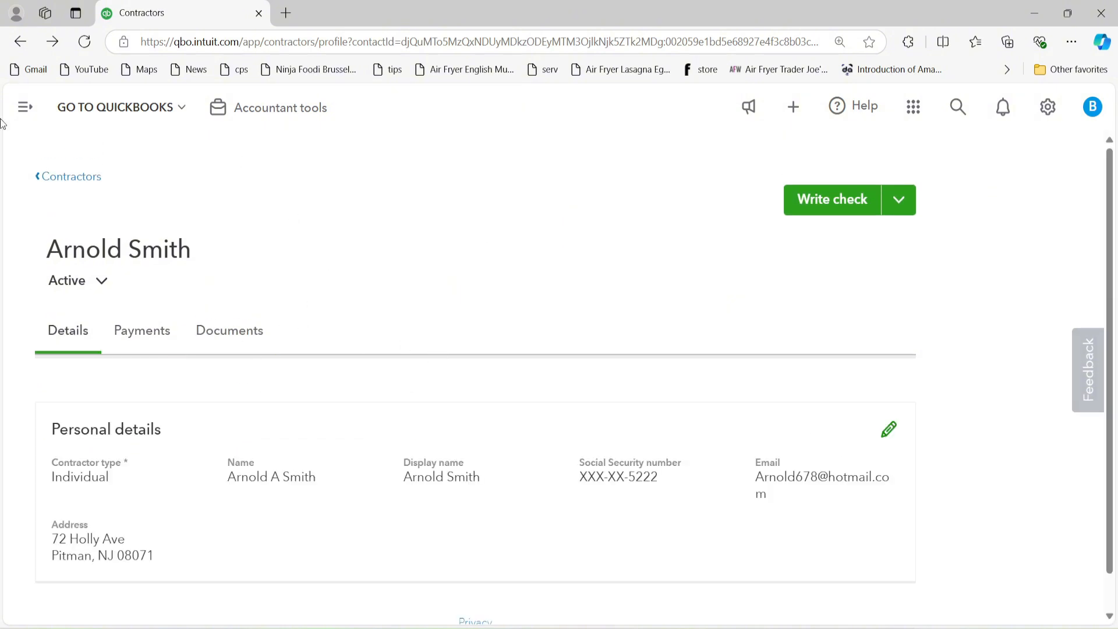
{"action": "left_click", "coordinate": [57, 178]}
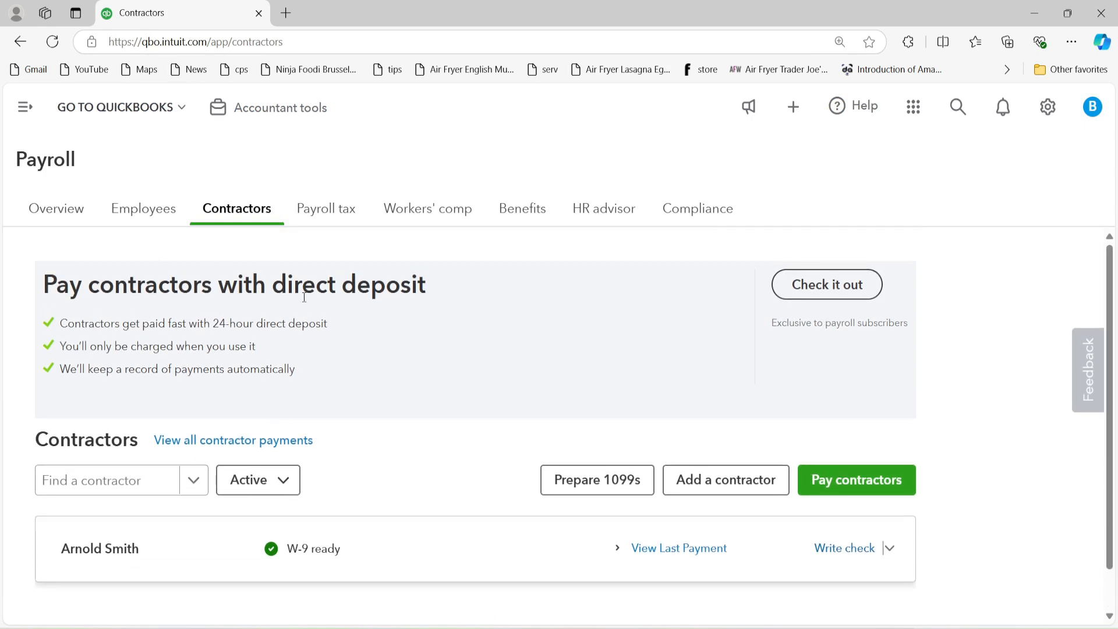
Step: Go to Expenses > Overview and open its Contractors tab
{"action": "scroll", "coordinate": [142, 353], "scroll_direction": "down", "scroll_amount": 1}
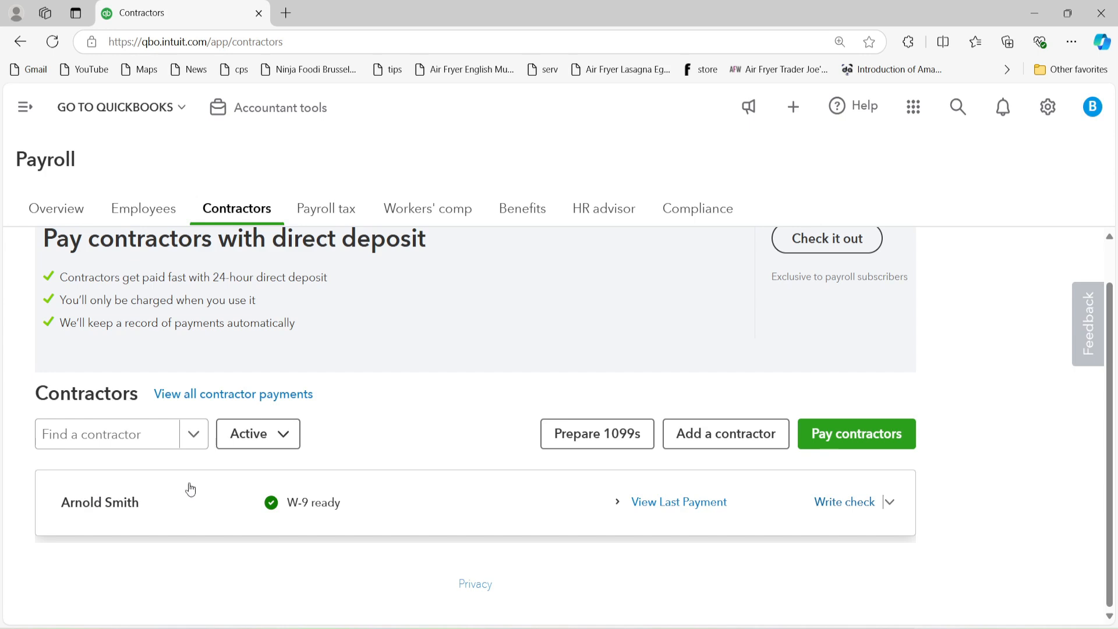
{"action": "scroll", "coordinate": [335, 546], "scroll_direction": "up", "scroll_amount": 2}
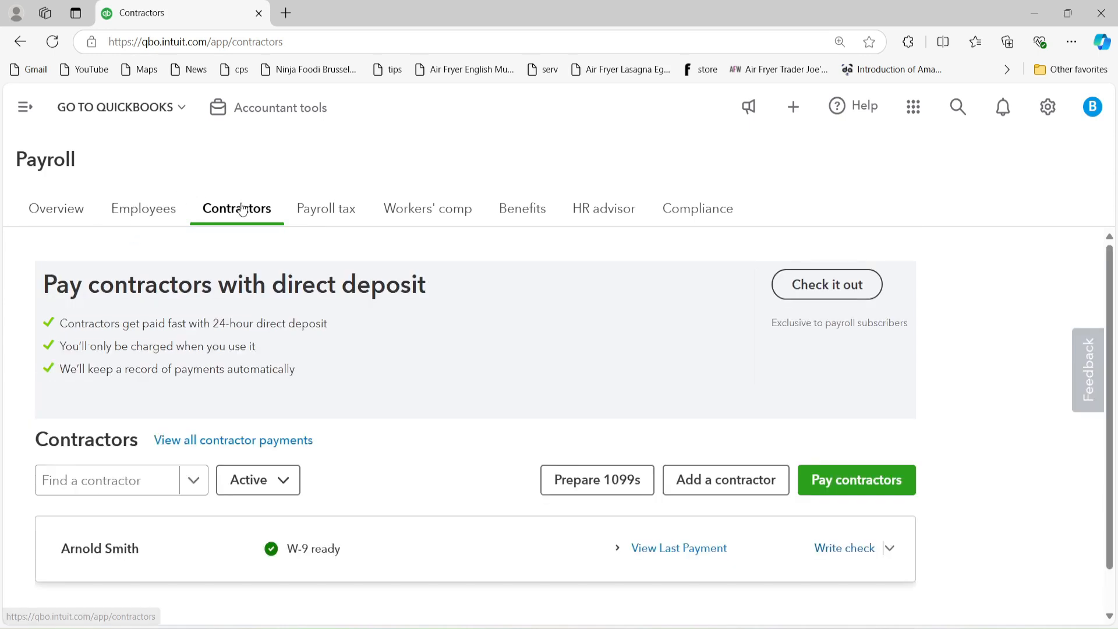
{"action": "scroll", "coordinate": [236, 349], "scroll_direction": "down", "scroll_amount": 2}
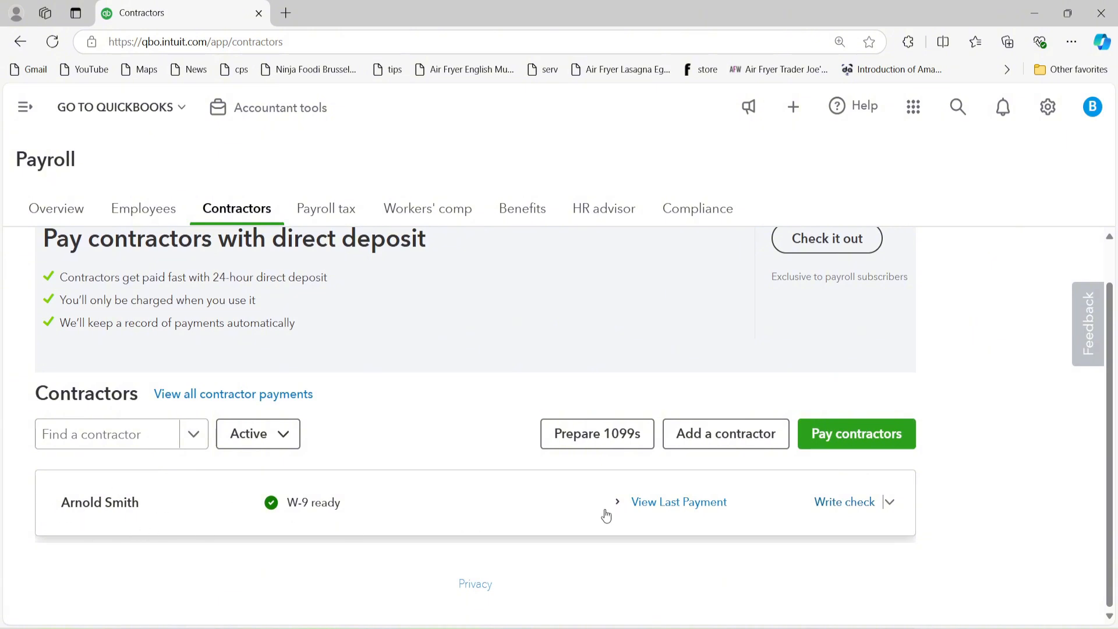
{"action": "scroll", "coordinate": [466, 523], "scroll_direction": "up", "scroll_amount": 2}
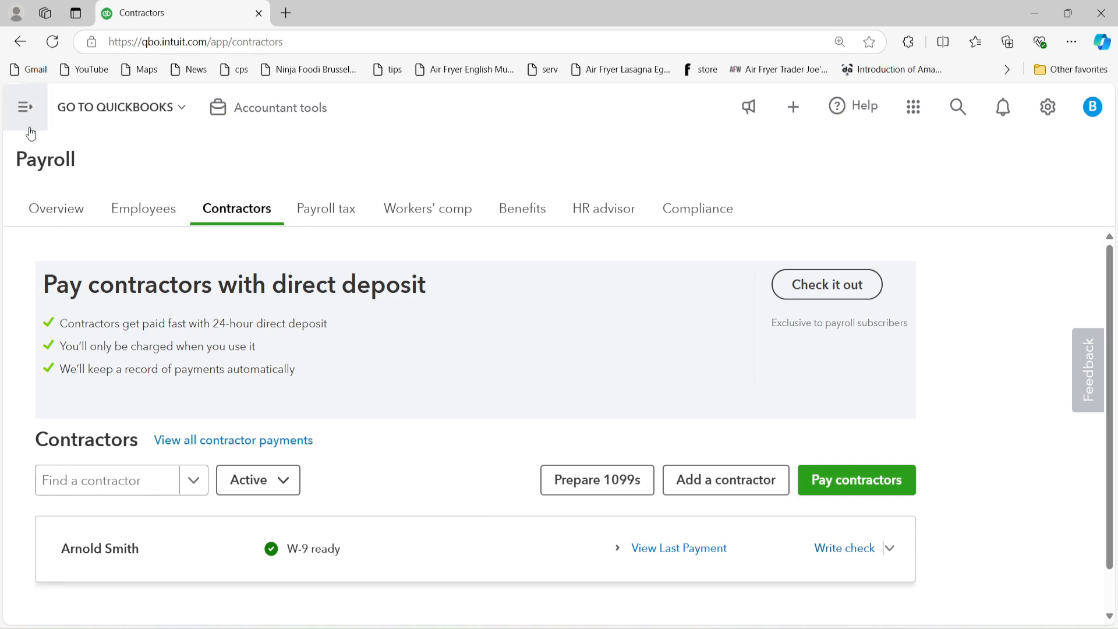
{"action": "left_click", "coordinate": [25, 106]}
{"action": "mouse_move", "coordinate": [68, 344]}
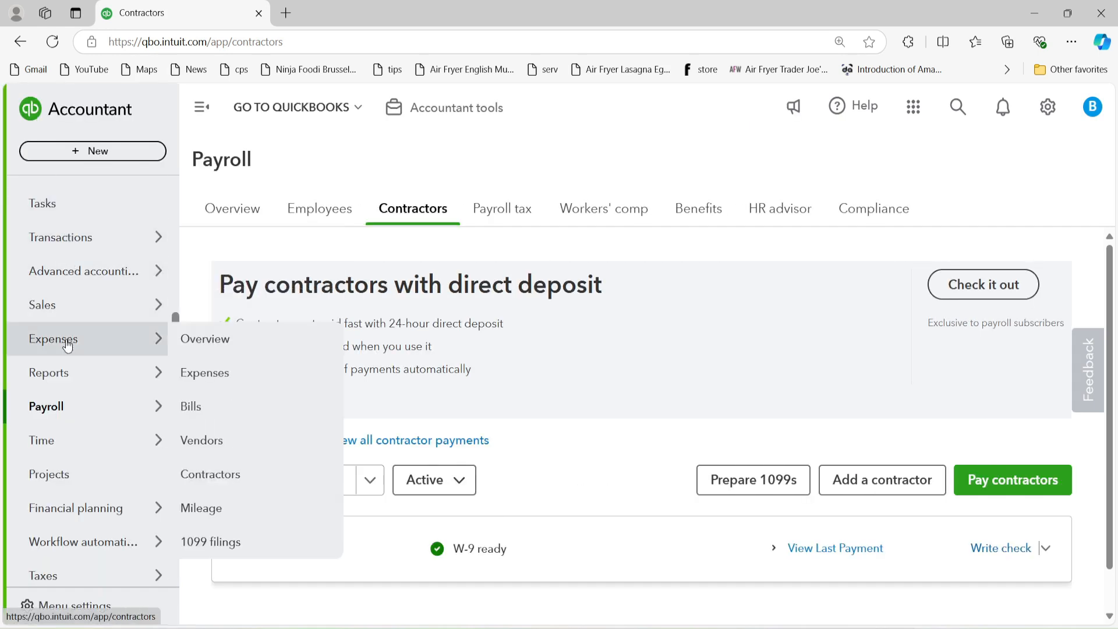
{"action": "left_click", "coordinate": [204, 340]}
{"action": "left_click", "coordinate": [201, 108]}
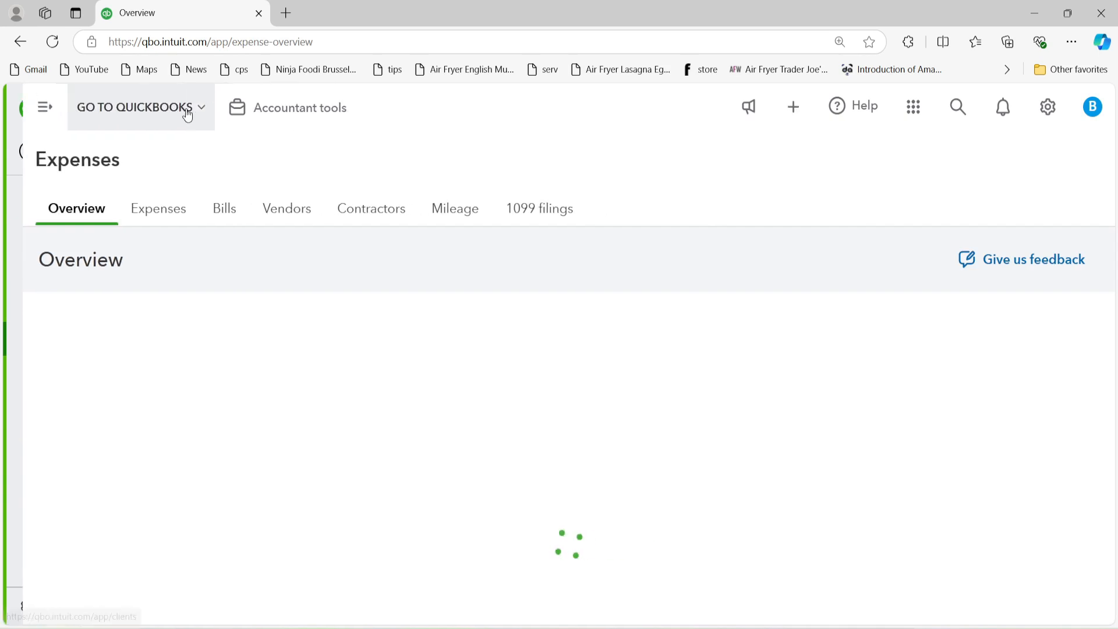
{"action": "left_click", "coordinate": [342, 216]}
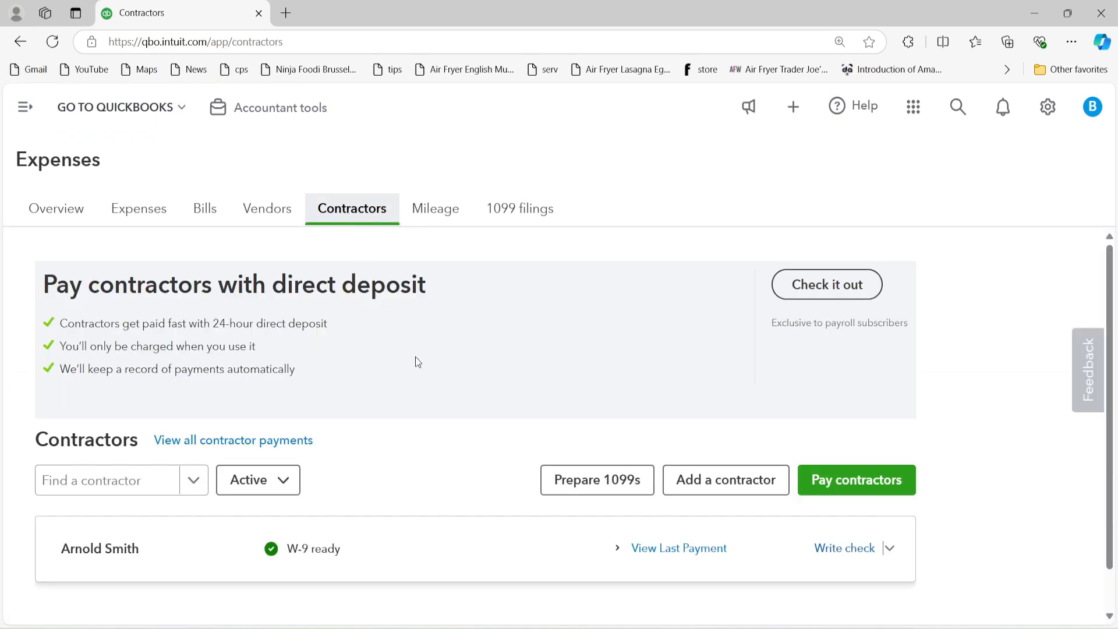
{"action": "scroll", "coordinate": [417, 360], "scroll_direction": "down", "scroll_amount": 1}
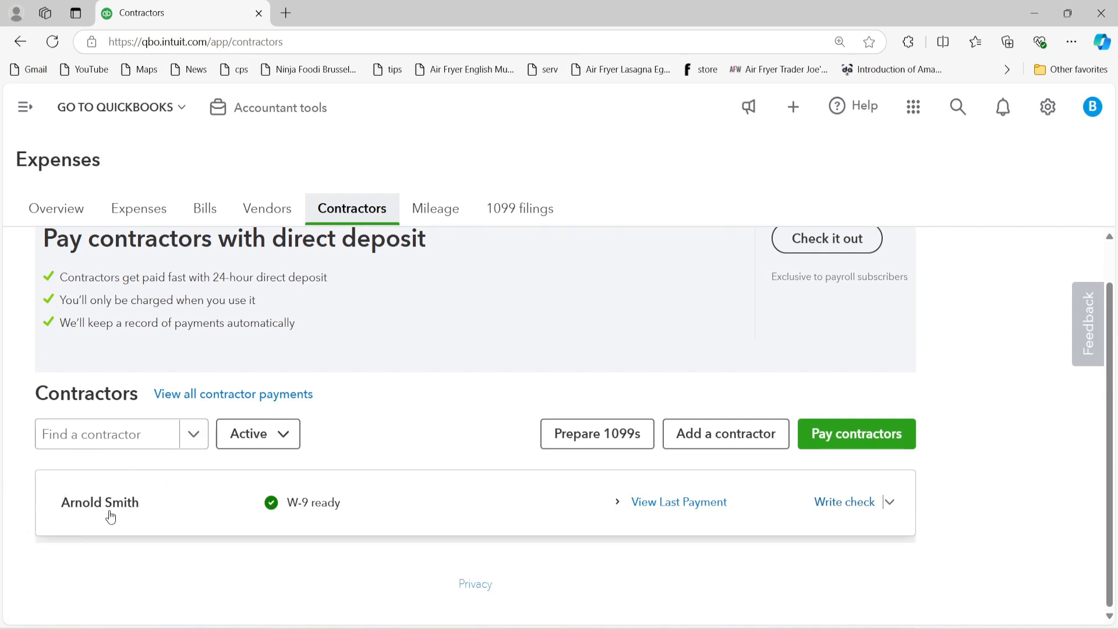
{"action": "scroll", "coordinate": [483, 482], "scroll_direction": "up", "scroll_amount": 1}
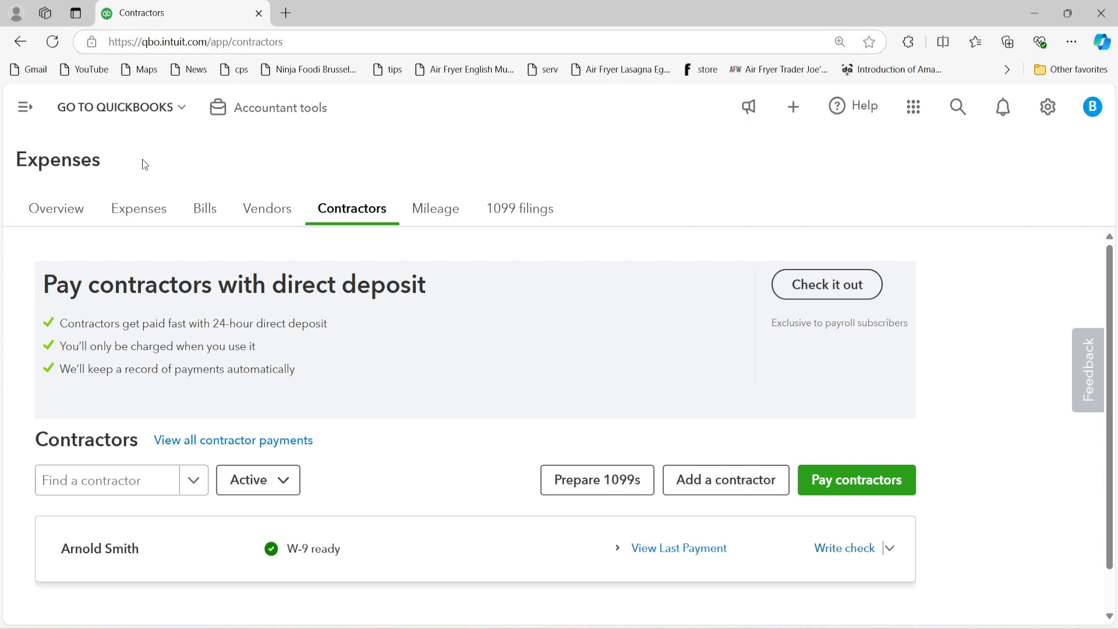
Step: Edit the second contractor's vendor record and switch on Track payments for 1099
{"action": "left_click", "coordinate": [269, 213]}
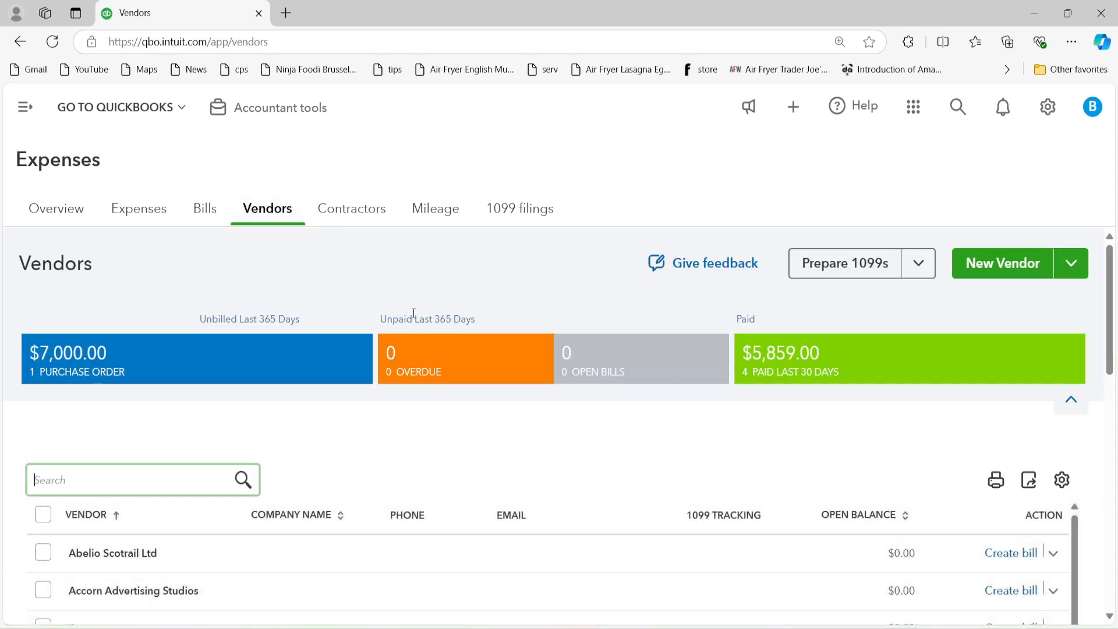
{"action": "scroll", "coordinate": [173, 440], "scroll_direction": "down", "scroll_amount": 4}
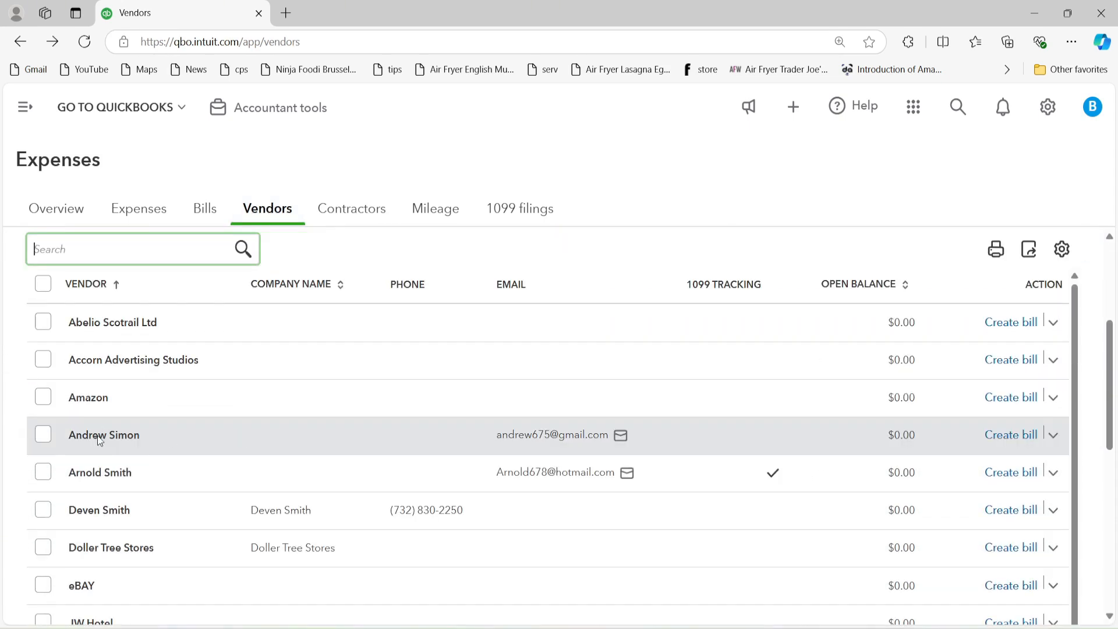
{"action": "left_click", "coordinate": [114, 435]}
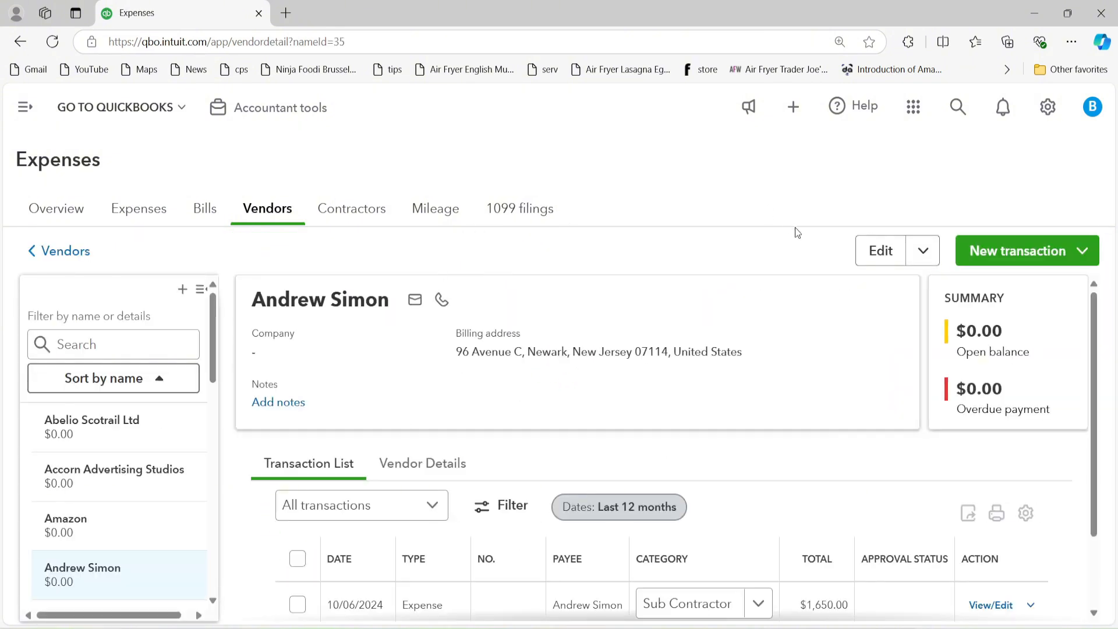
{"action": "left_click", "coordinate": [871, 259]}
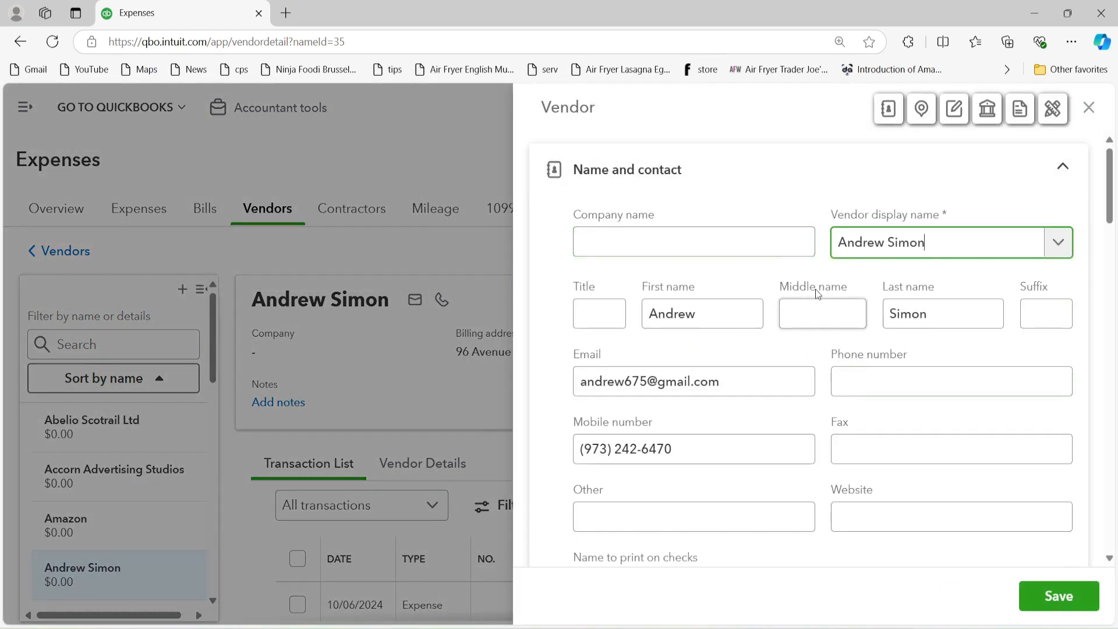
{"action": "scroll", "coordinate": [834, 348], "scroll_direction": "down", "scroll_amount": 8}
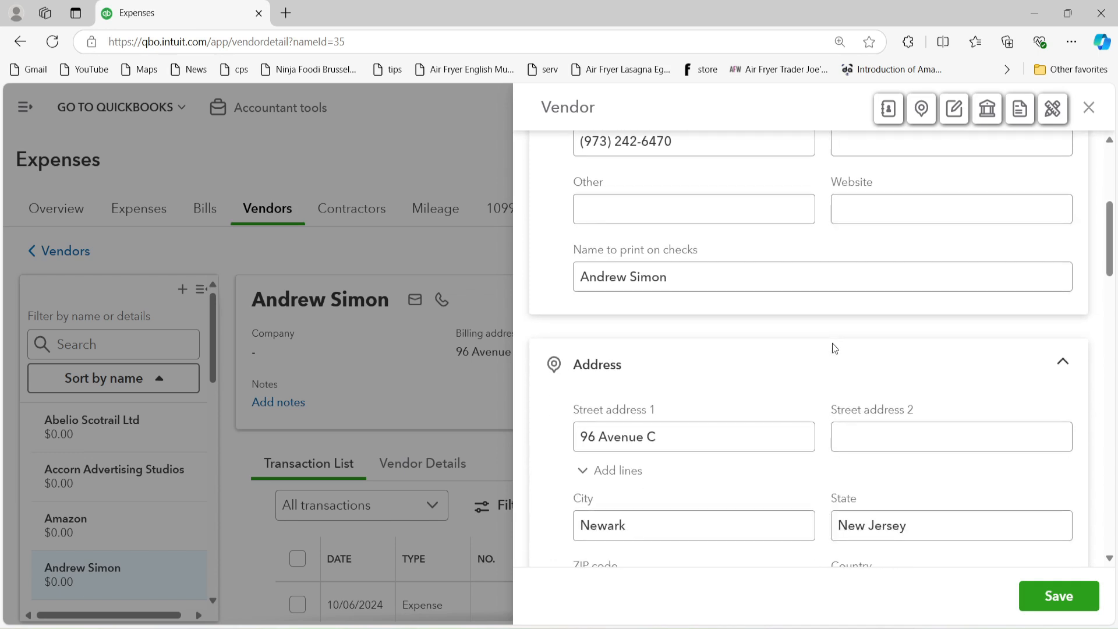
{"action": "scroll", "coordinate": [833, 348], "scroll_direction": "down", "scroll_amount": 8}
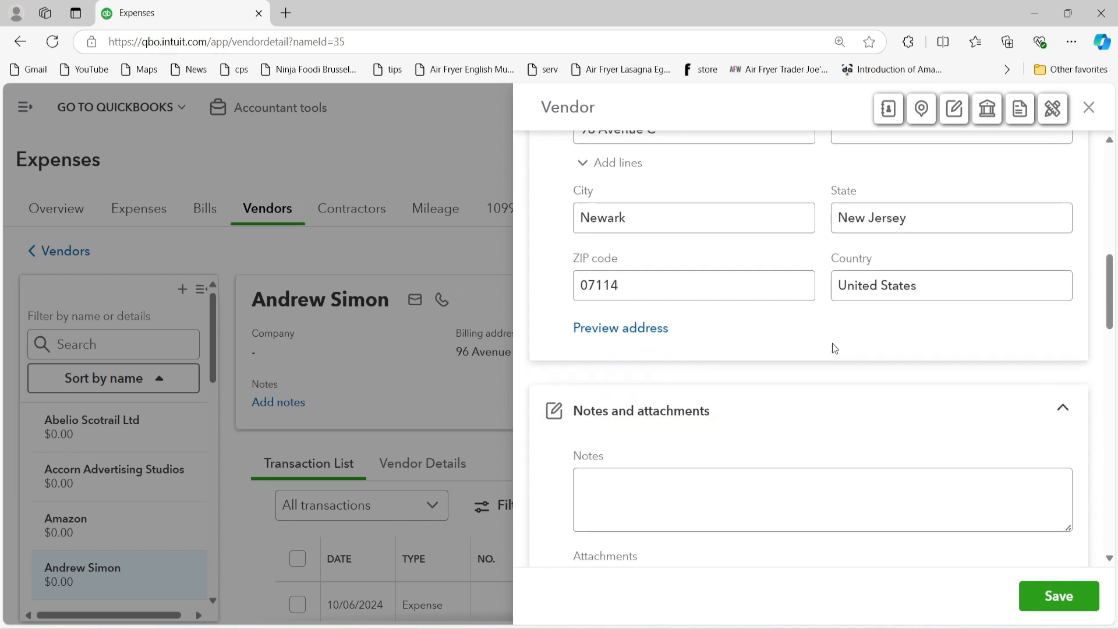
{"action": "scroll", "coordinate": [818, 322], "scroll_direction": "down", "scroll_amount": 5}
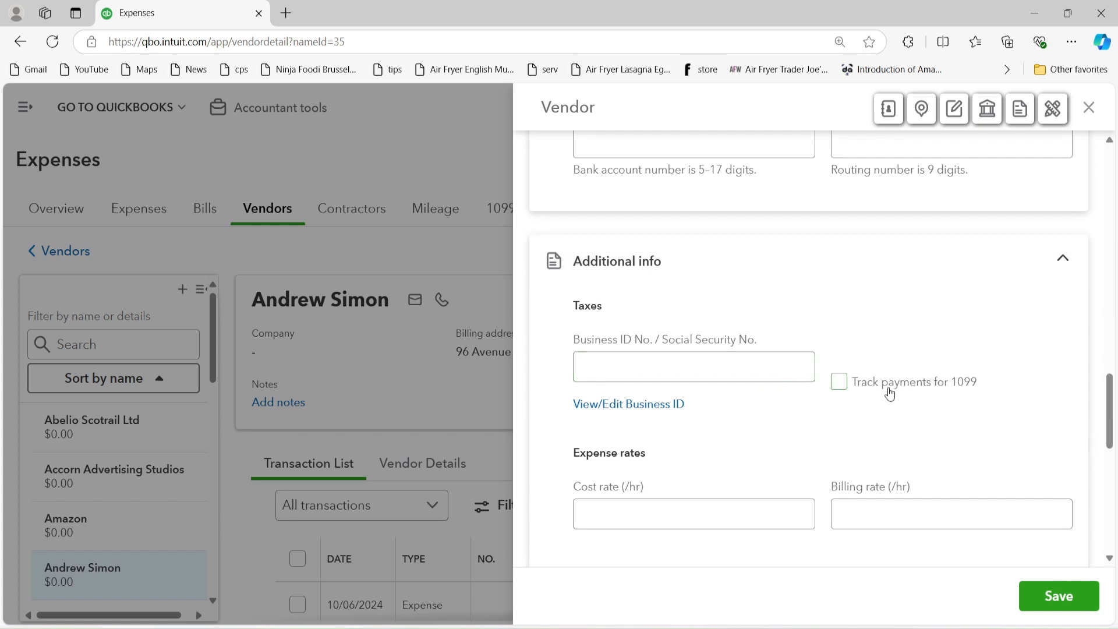
{"action": "left_click", "coordinate": [840, 389]}
{"action": "scroll", "coordinate": [871, 400], "scroll_direction": "up", "scroll_amount": 4}
{"action": "scroll", "coordinate": [872, 399], "scroll_direction": "up", "scroll_amount": 9}
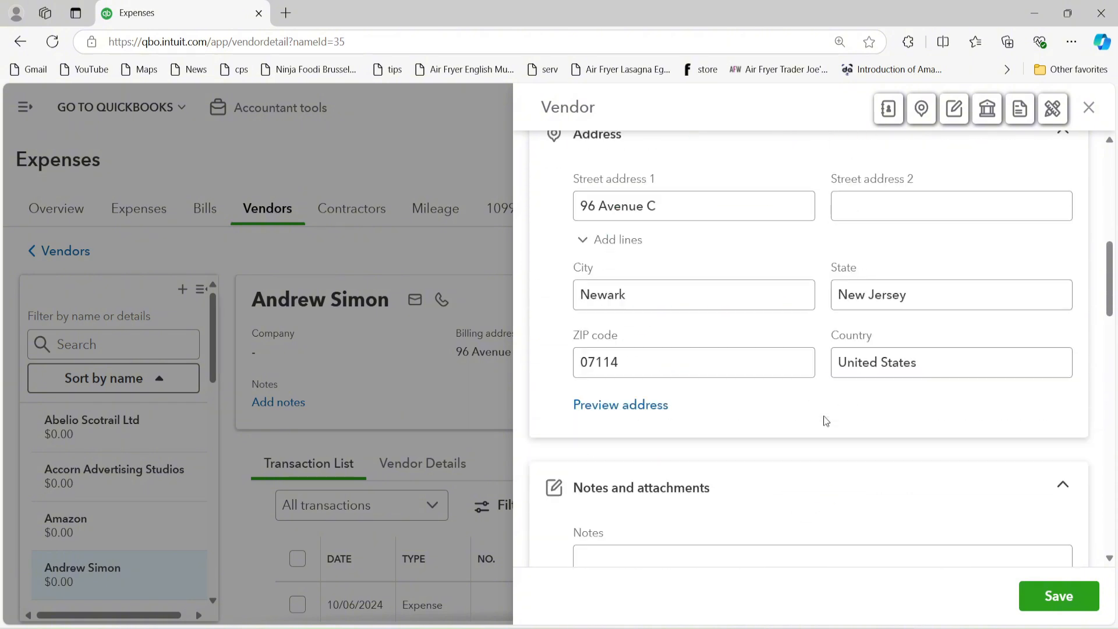
{"action": "scroll", "coordinate": [823, 417], "scroll_direction": "up", "scroll_amount": 4}
{"action": "scroll", "coordinate": [839, 391], "scroll_direction": "up", "scroll_amount": 5}
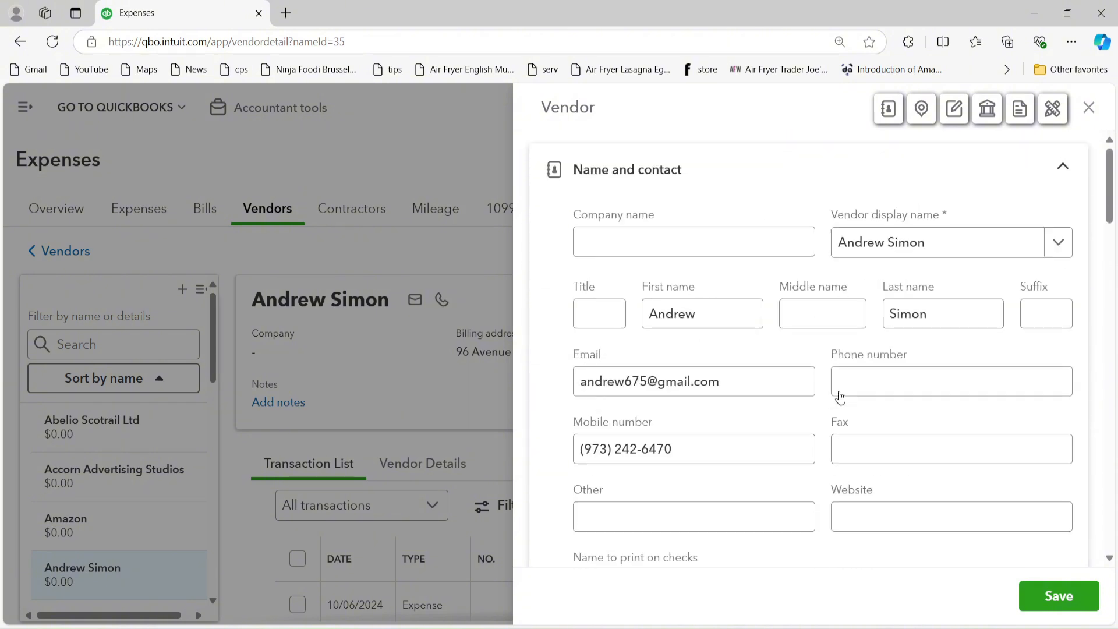
{"action": "scroll", "coordinate": [840, 391], "scroll_direction": "down", "scroll_amount": 15}
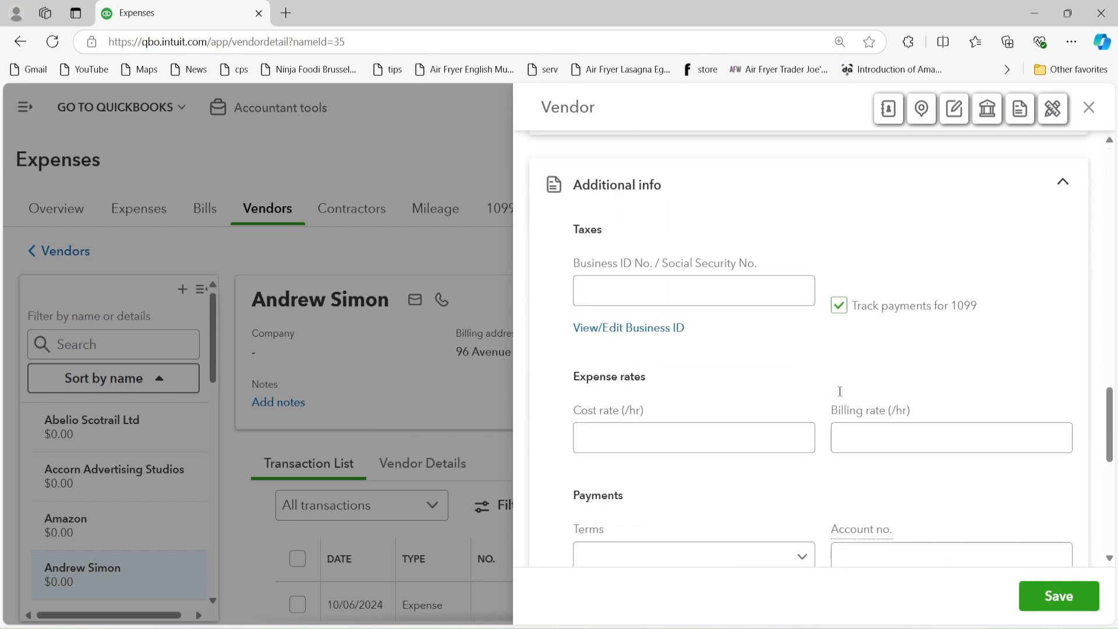
Step: Save the vendor, then start Finish setup and pay for him on the Contractors list
{"action": "left_click", "coordinate": [1055, 596]}
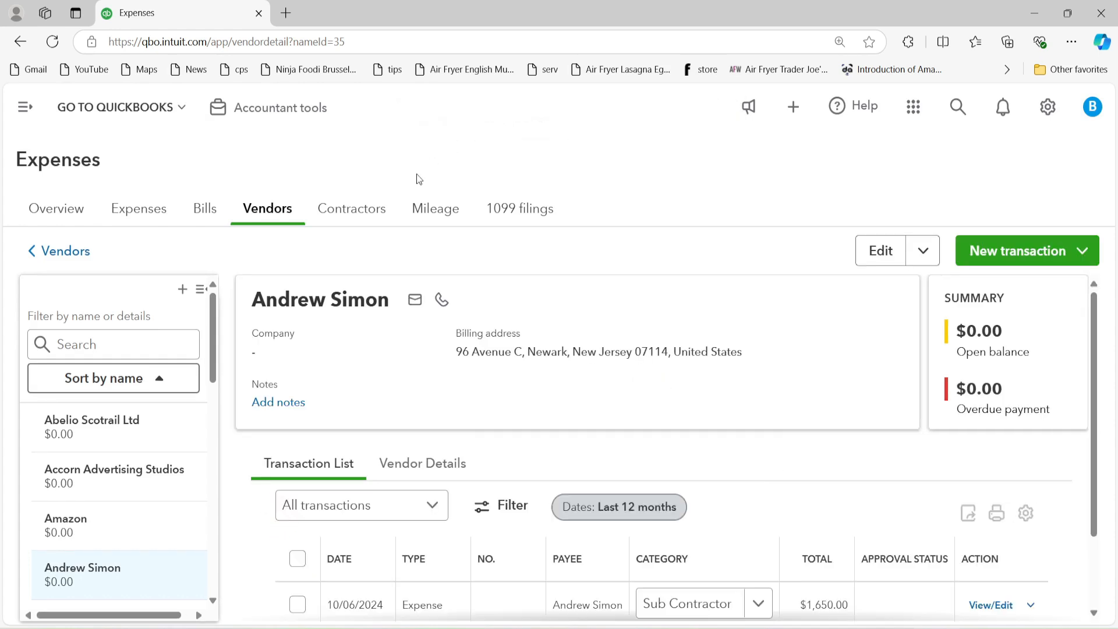
{"action": "left_click", "coordinate": [375, 215]}
{"action": "scroll", "coordinate": [493, 347], "scroll_direction": "down", "scroll_amount": 2}
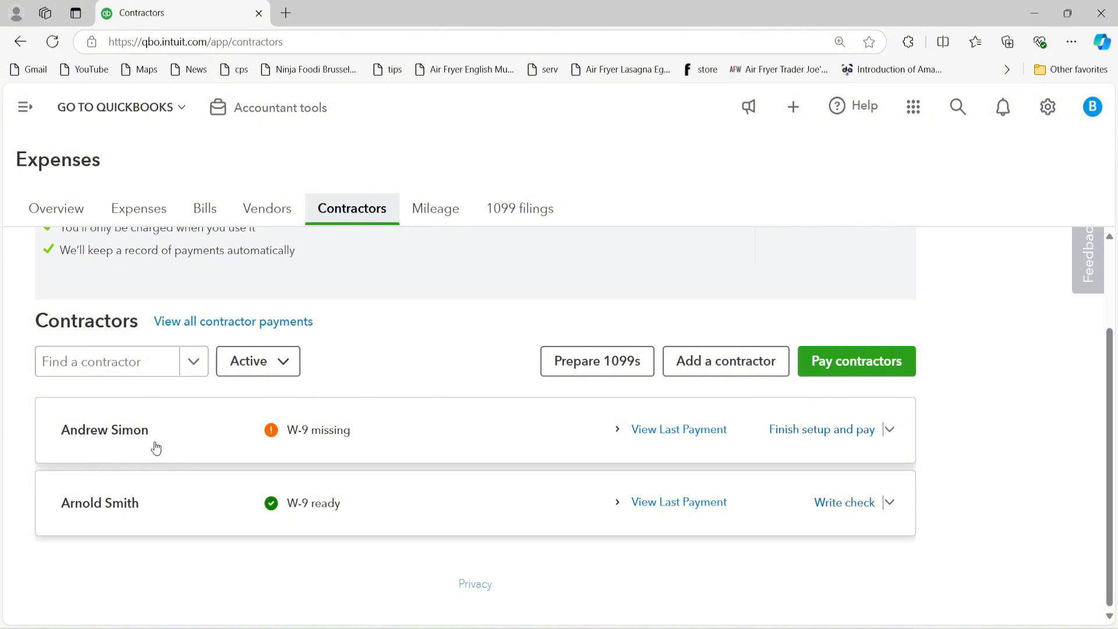
{"action": "left_click", "coordinate": [849, 431]}
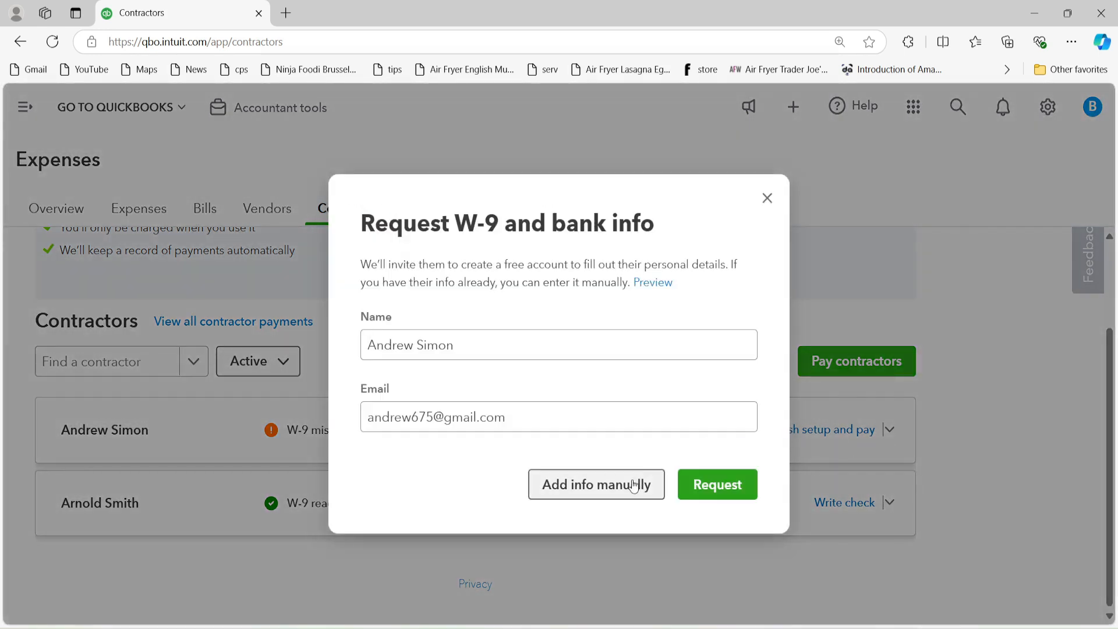
Step: Choose manual W-9 entry for the second contractor and enter his Social Security number
{"action": "left_click", "coordinate": [583, 492]}
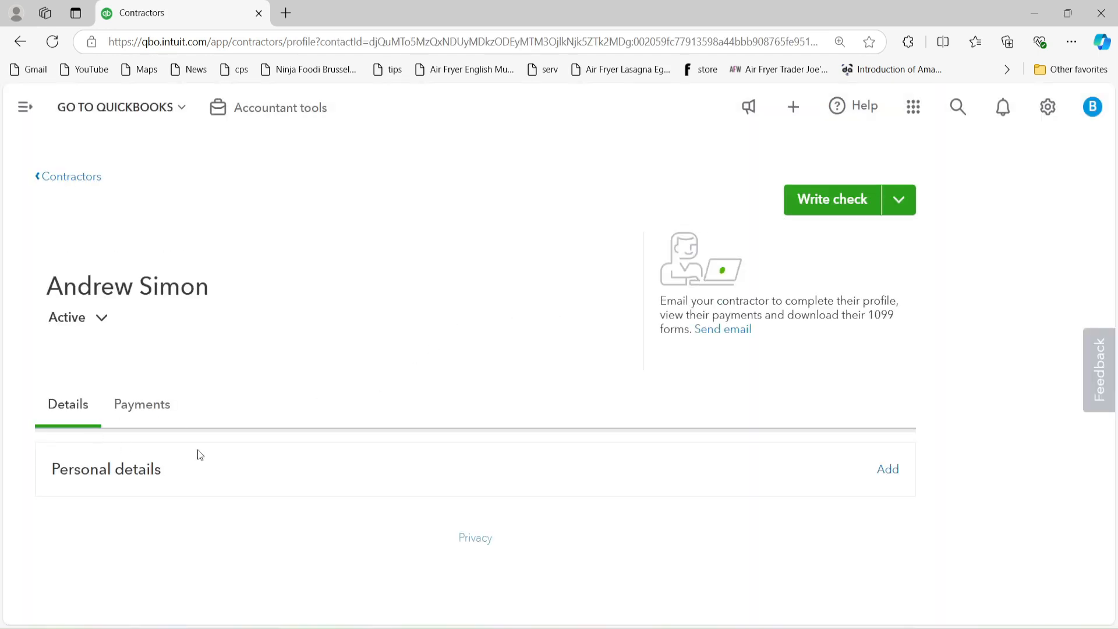
{"action": "left_click", "coordinate": [897, 478]}
{"action": "left_click", "coordinate": [858, 326]}
{"action": "scroll", "coordinate": [858, 326], "scroll_direction": "down", "scroll_amount": 3}
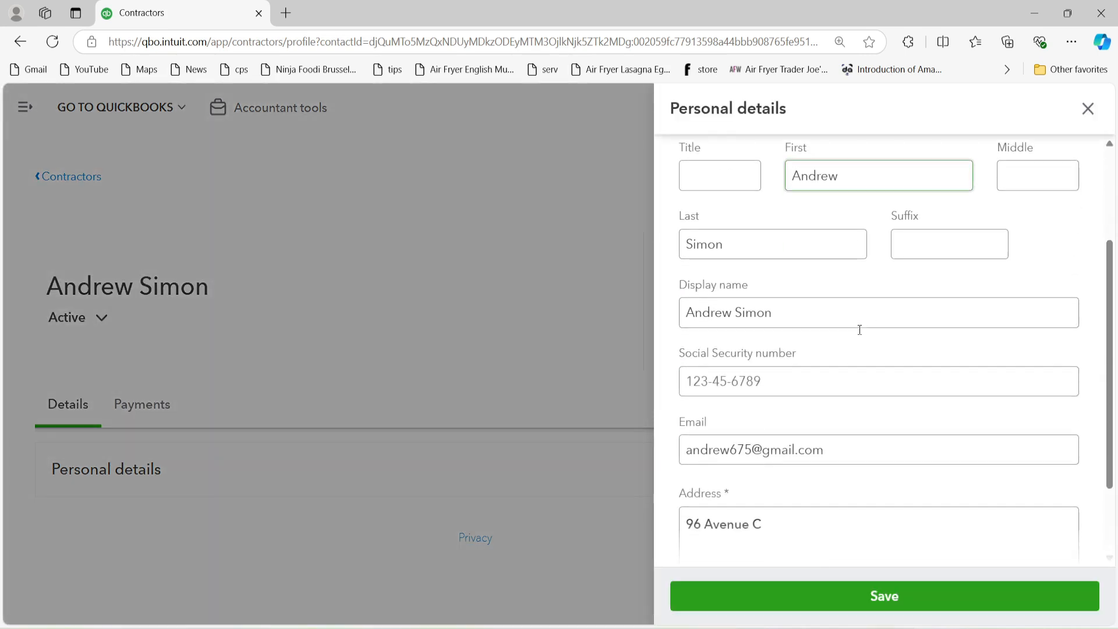
{"action": "left_click", "coordinate": [800, 382]}
{"action": "left_click", "coordinate": [798, 379]}
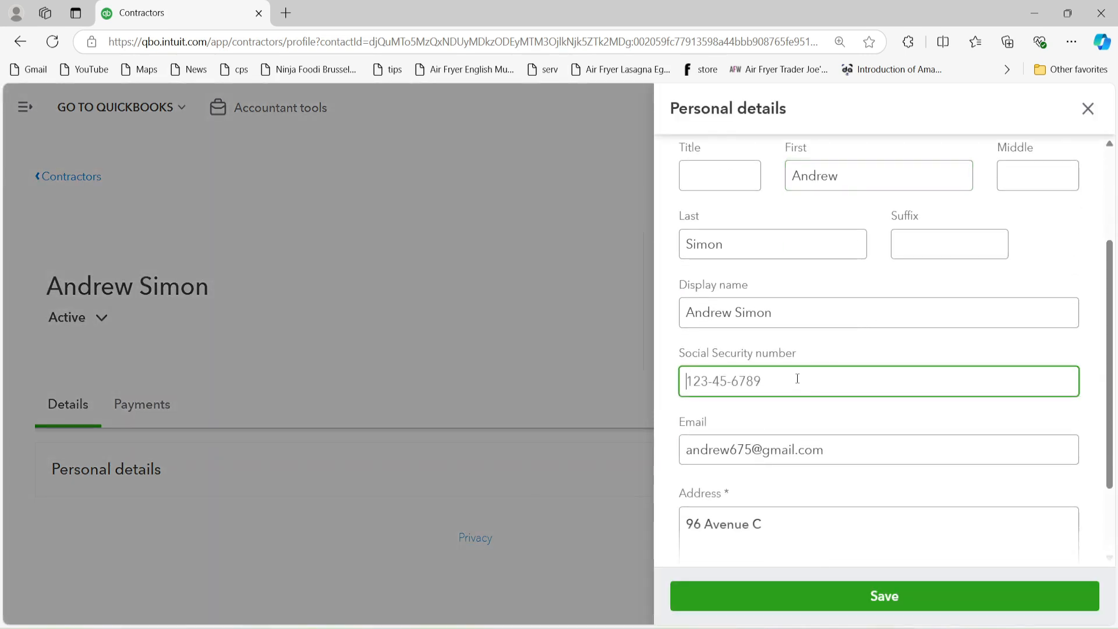
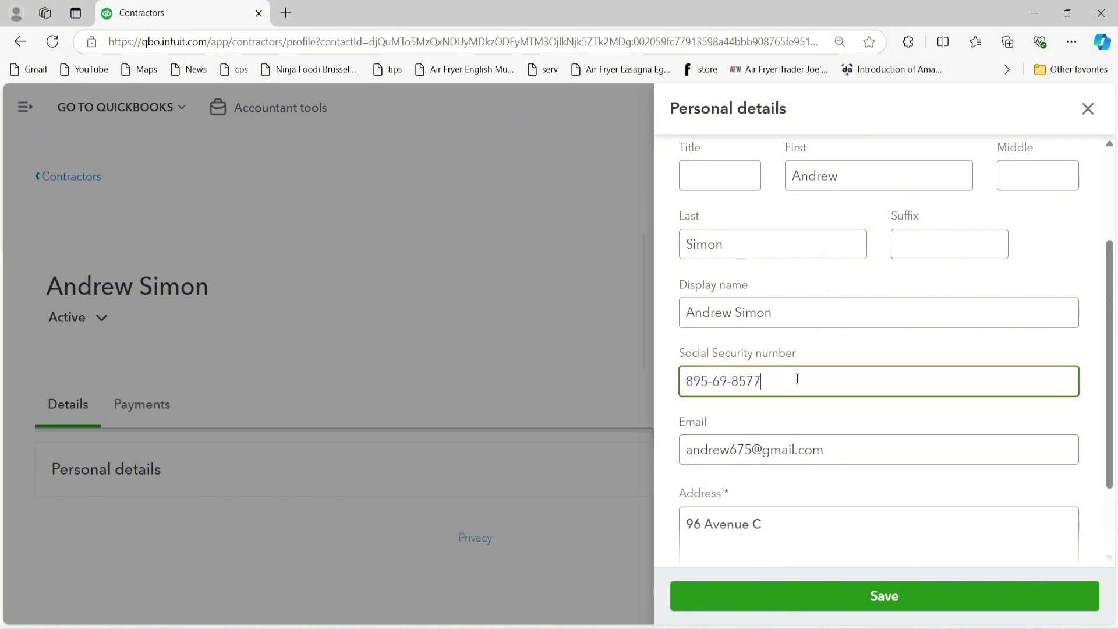
Step: Fill in his city, state and ZIP code, save the details, and return to the contractor list
{"action": "scroll", "coordinate": [797, 382], "scroll_direction": "down", "scroll_amount": 2}
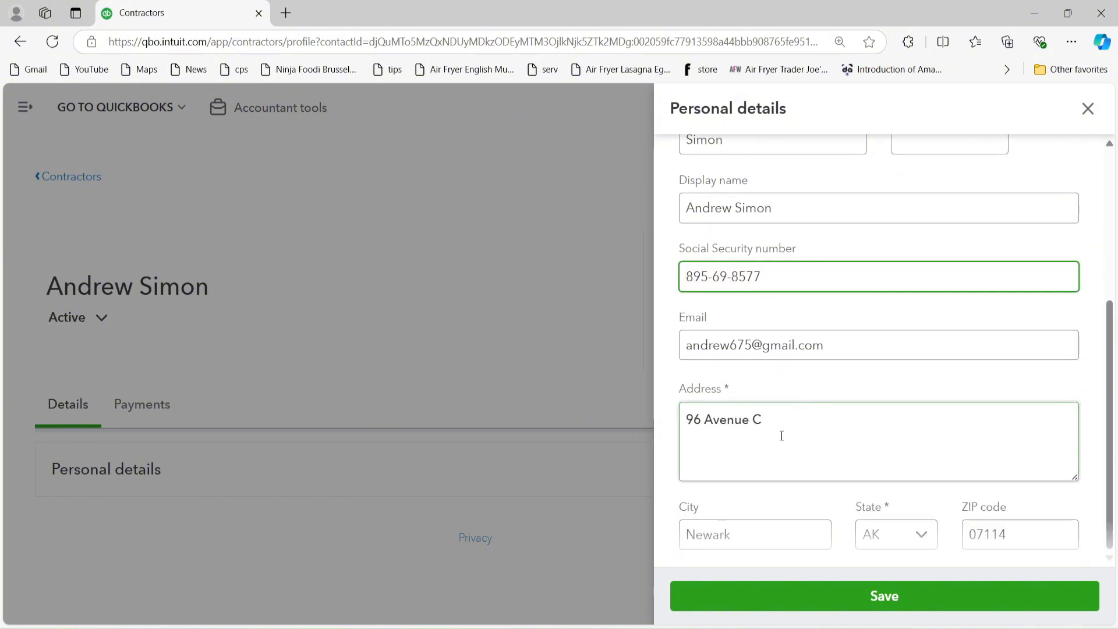
{"action": "left_click", "coordinate": [749, 530]}
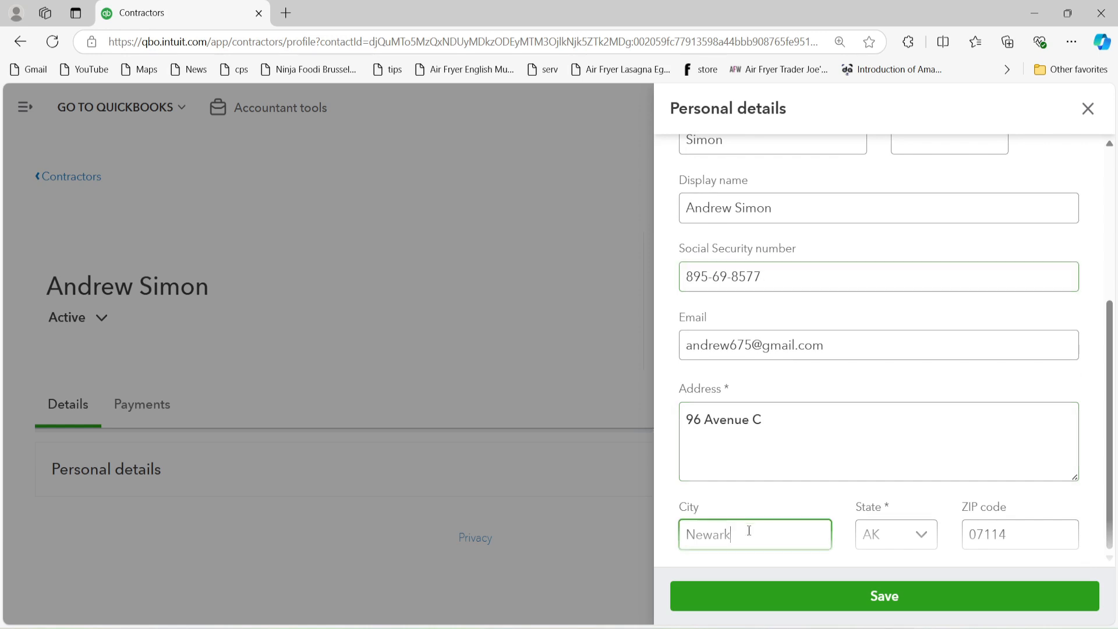
{"action": "left_click", "coordinate": [903, 536]}
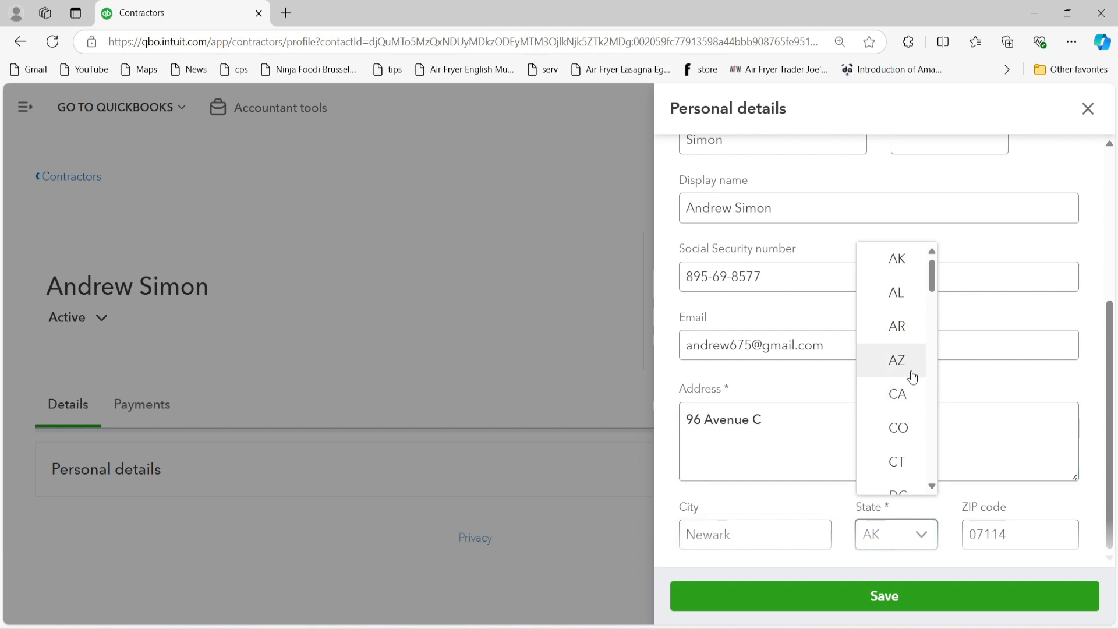
{"action": "scroll", "coordinate": [913, 375], "scroll_direction": "down", "scroll_amount": 8}
{"action": "left_click_drag", "start_coordinate": [930, 331], "coordinate": [934, 392]}
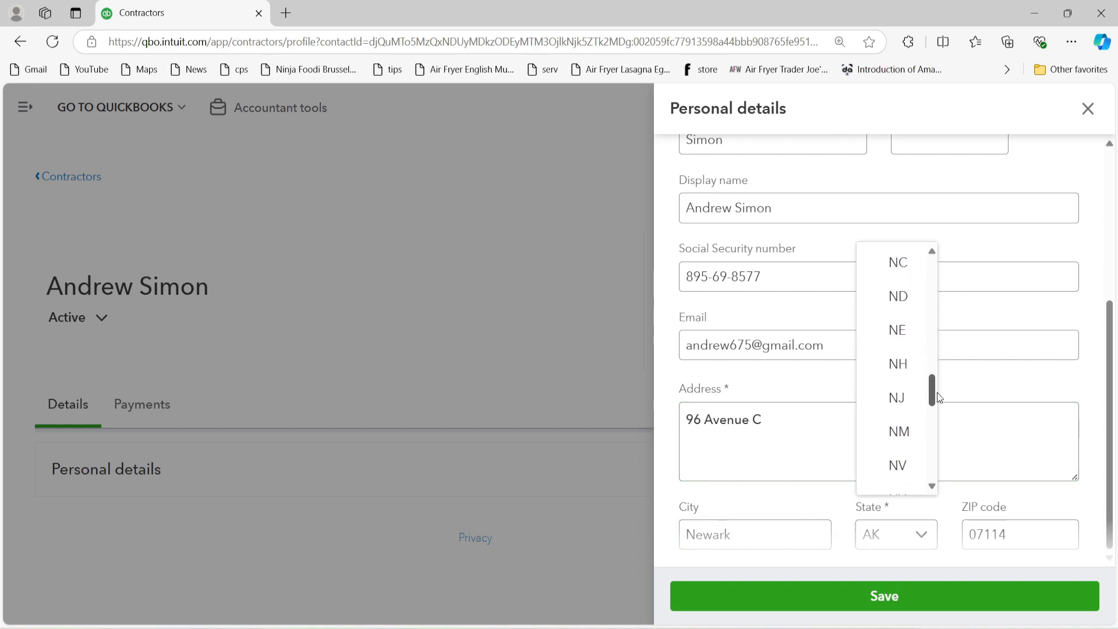
{"action": "left_click", "coordinate": [907, 402]}
{"action": "left_click", "coordinate": [974, 536]}
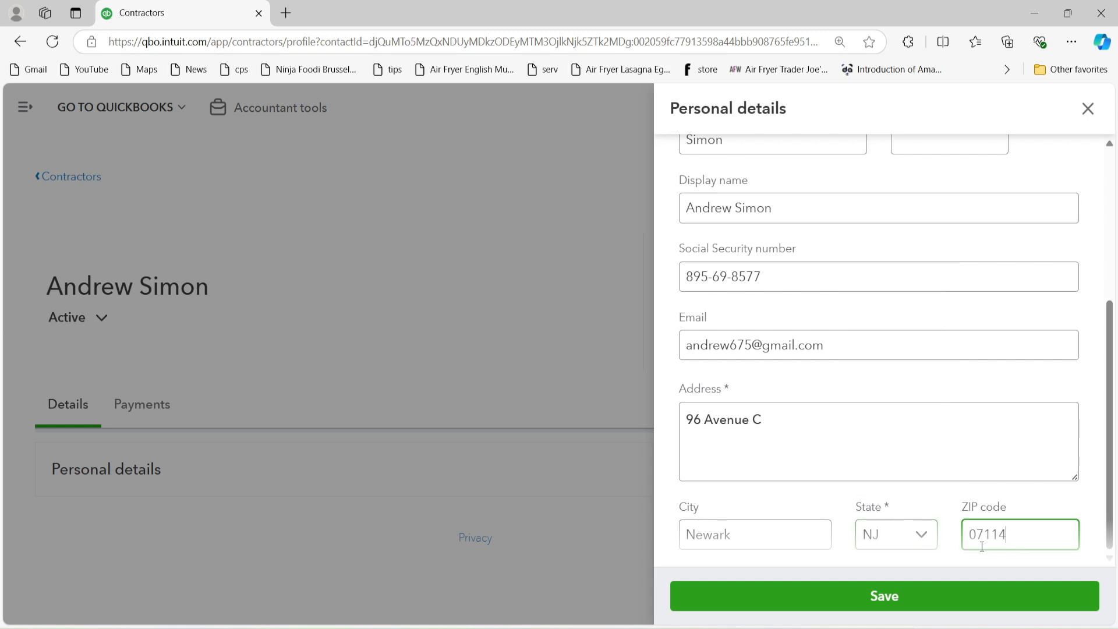
{"action": "left_click", "coordinate": [1009, 548]}
{"action": "left_click", "coordinate": [908, 604]}
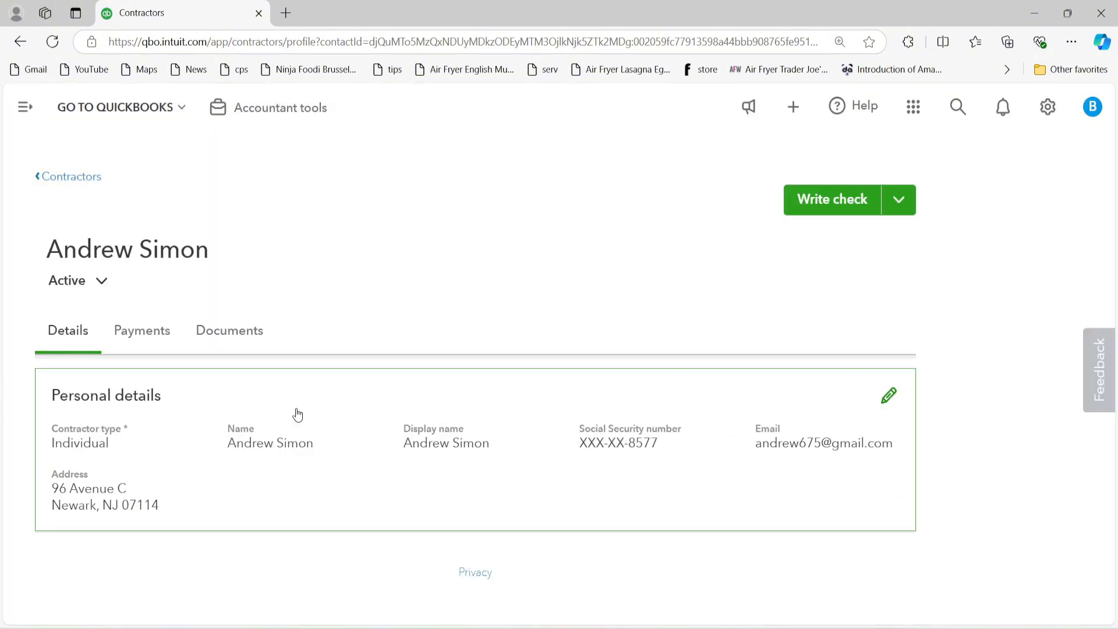
{"action": "left_click", "coordinate": [82, 182]}
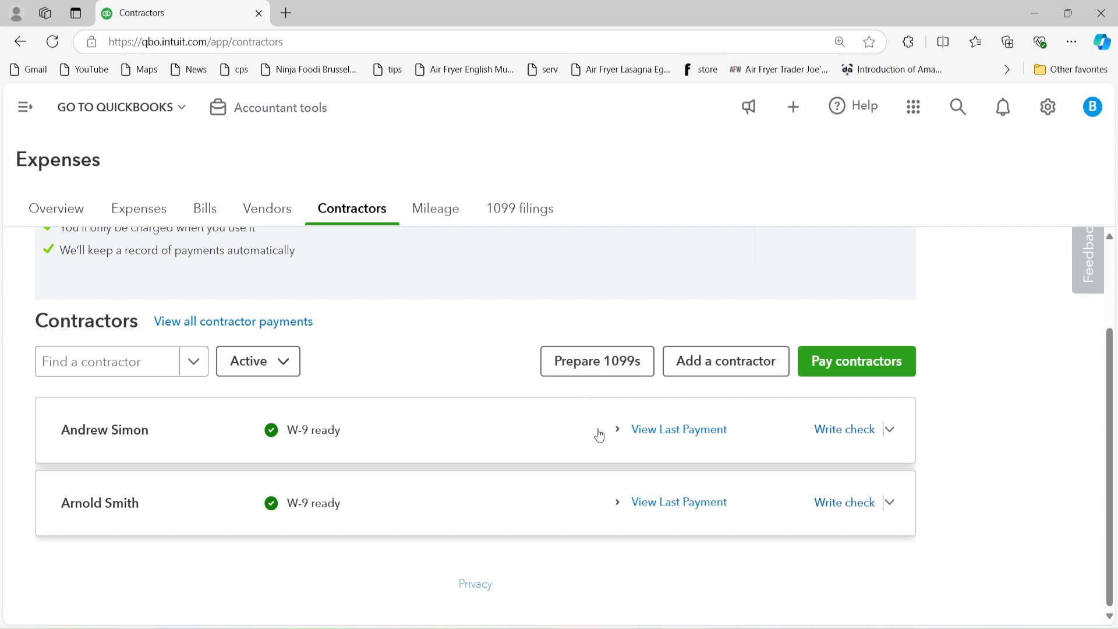
Step: Start preparing 1099s and confirm the company info to begin filing
{"action": "left_click", "coordinate": [587, 365]}
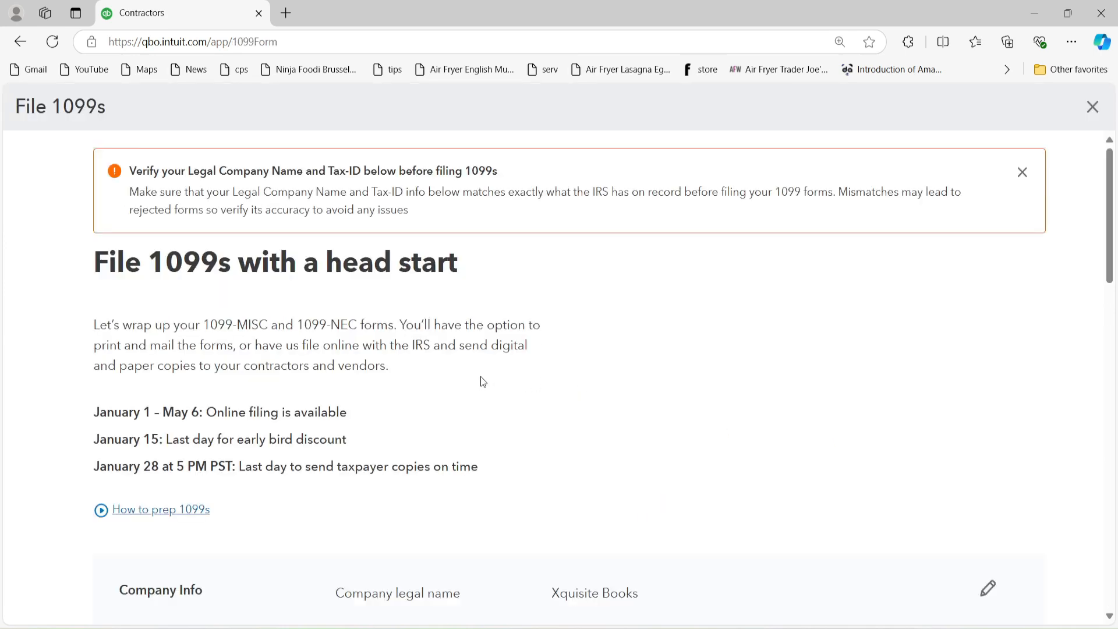
{"action": "scroll", "coordinate": [486, 377], "scroll_direction": "down", "scroll_amount": 4}
{"action": "scroll", "coordinate": [491, 378], "scroll_direction": "down", "scroll_amount": 4}
{"action": "left_click", "coordinate": [192, 375]}
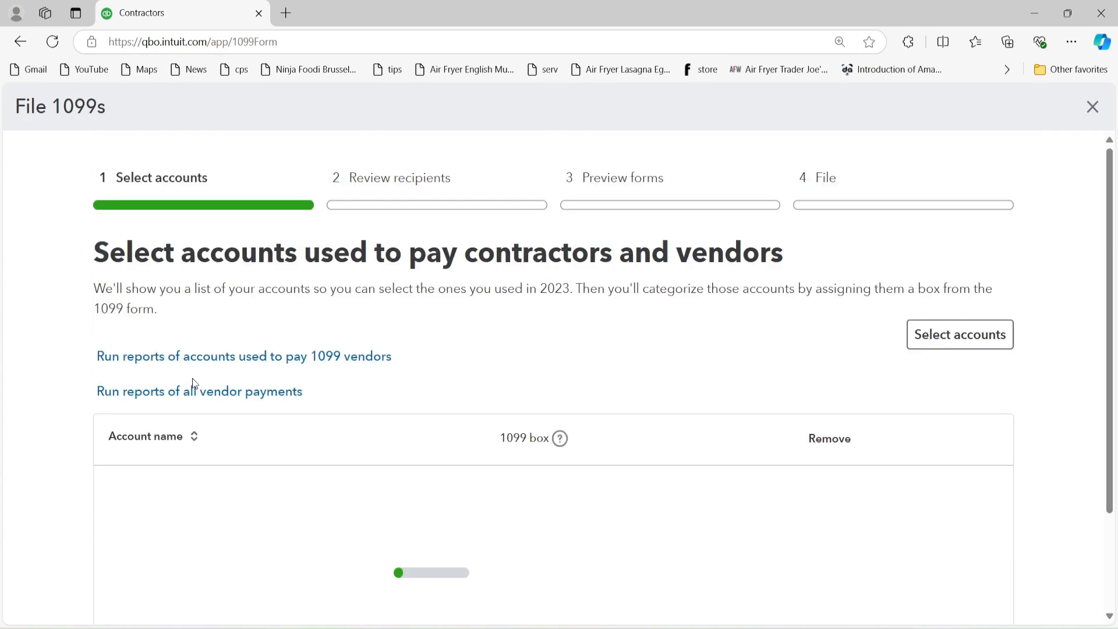
{"action": "scroll", "coordinate": [434, 397], "scroll_direction": "down", "scroll_amount": 3}
{"action": "scroll", "coordinate": [610, 361], "scroll_direction": "up", "scroll_amount": 2}
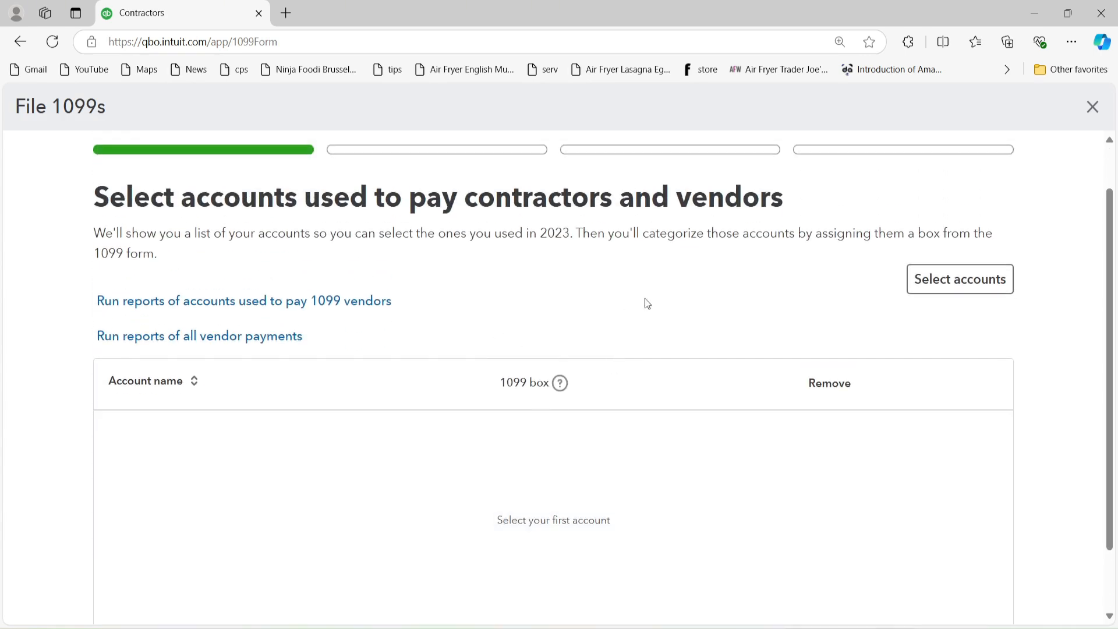
Step: Select the Sub Contractor account and add it as a contractor payment account
{"action": "left_click", "coordinate": [929, 281]}
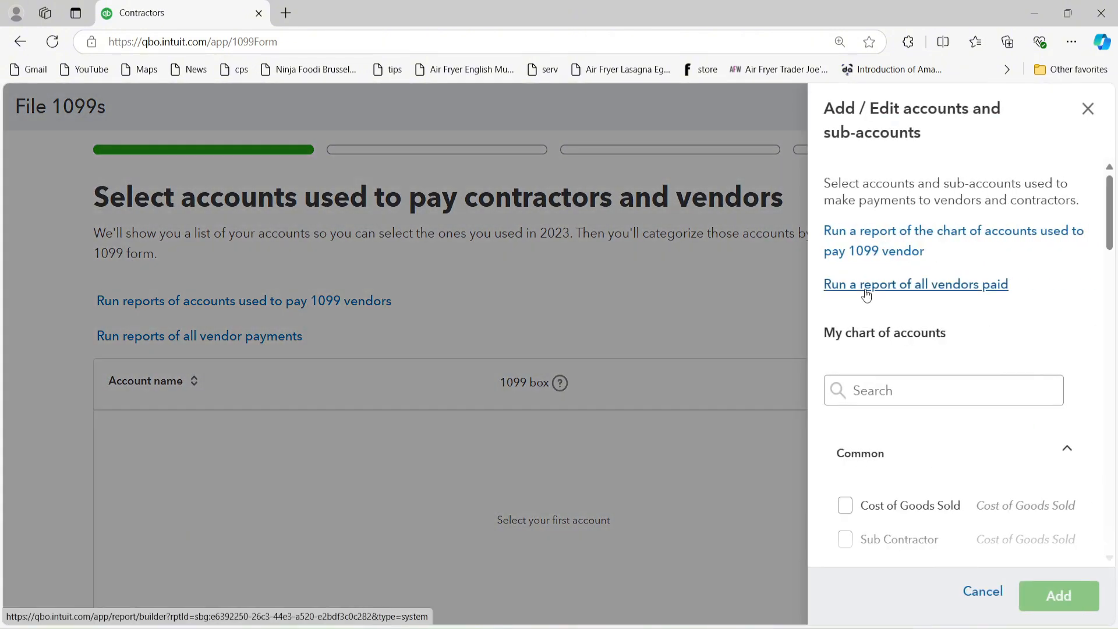
{"action": "scroll", "coordinate": [953, 396], "scroll_direction": "down", "scroll_amount": 2}
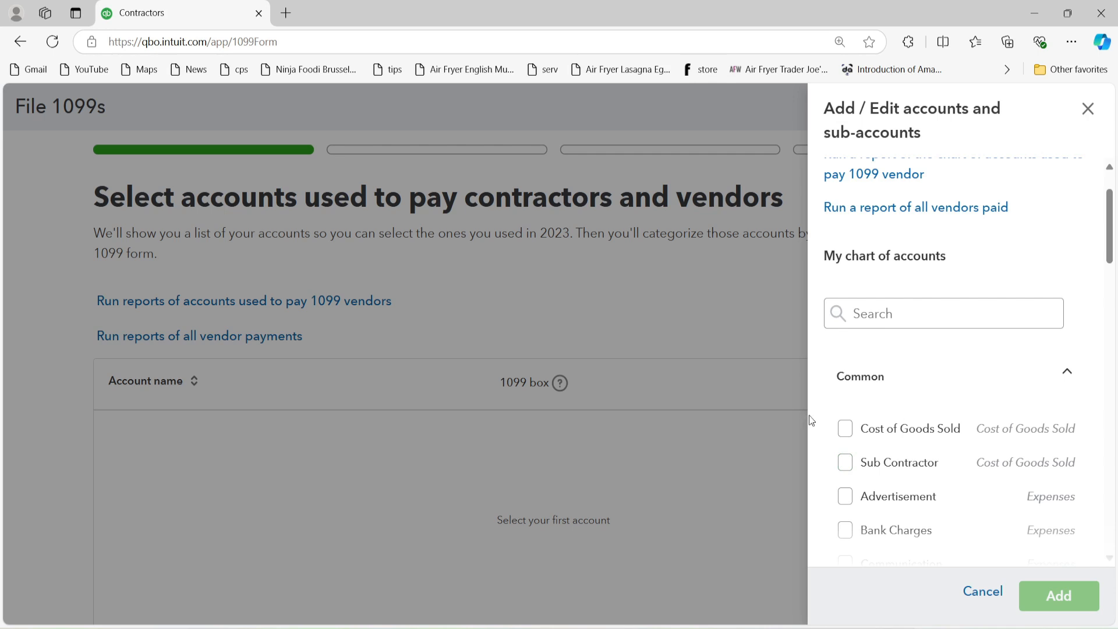
{"action": "left_click", "coordinate": [845, 463]}
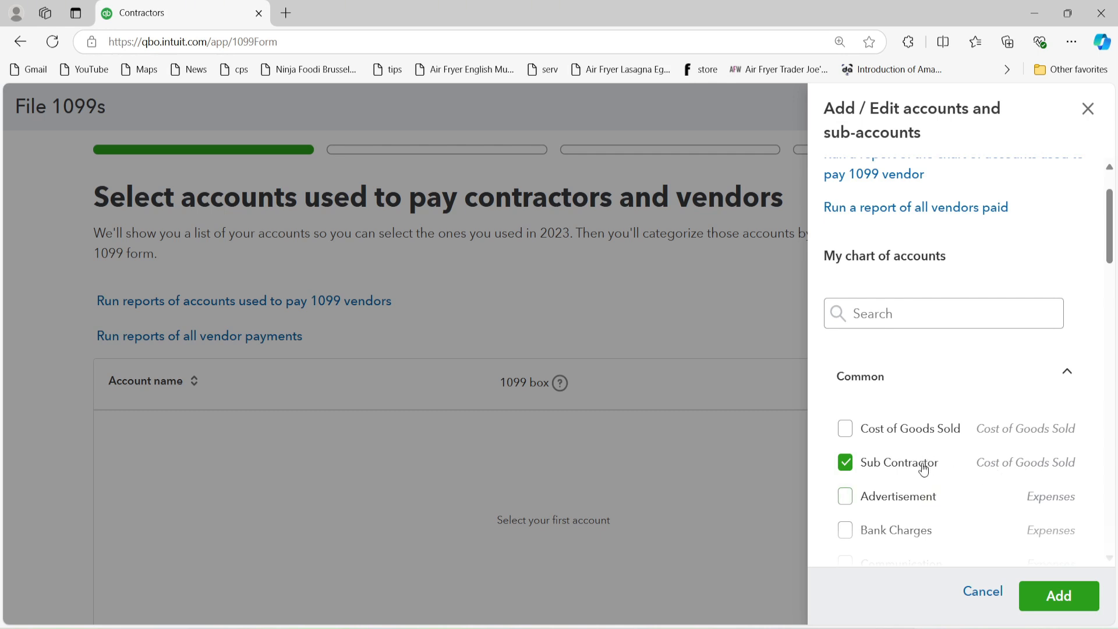
{"action": "scroll", "coordinate": [922, 465], "scroll_direction": "down", "scroll_amount": 3}
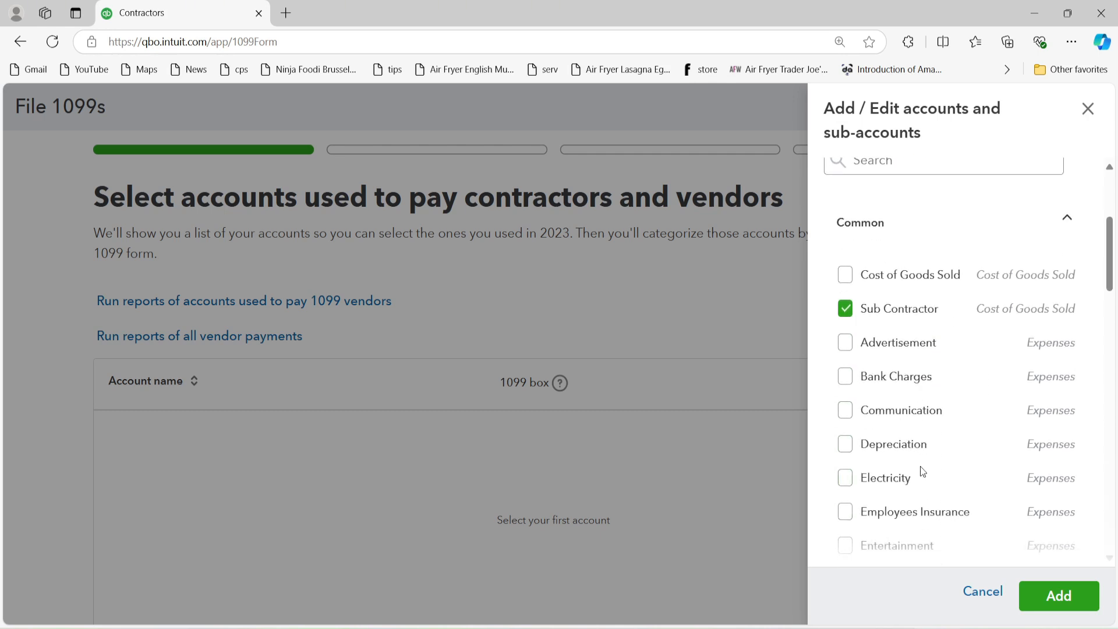
{"action": "scroll", "coordinate": [922, 471], "scroll_direction": "up", "scroll_amount": 3}
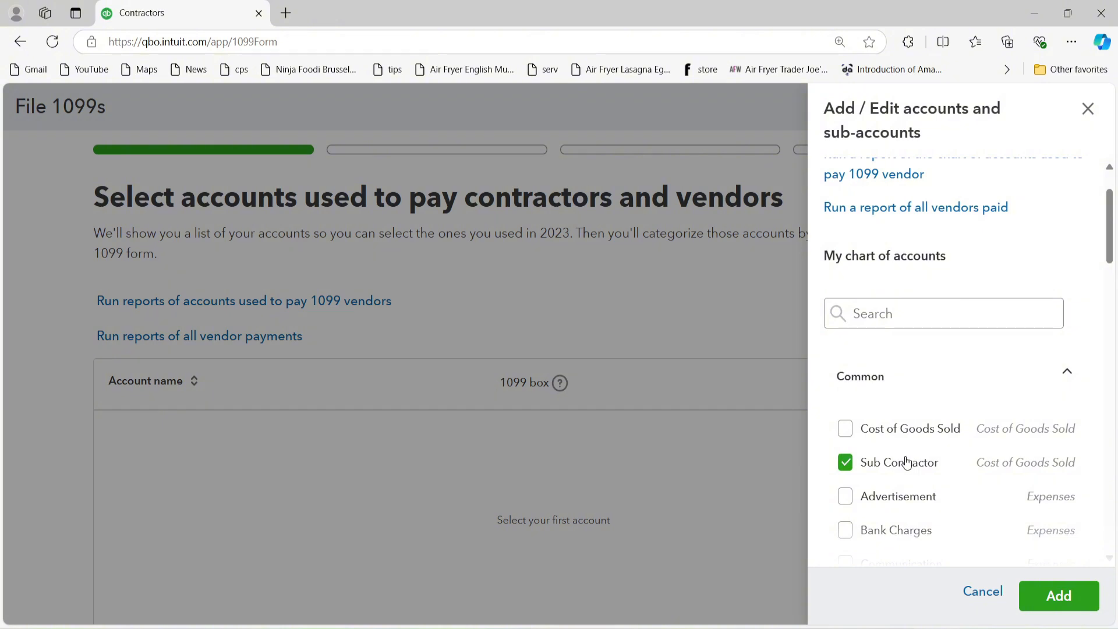
{"action": "left_click", "coordinate": [1051, 595]}
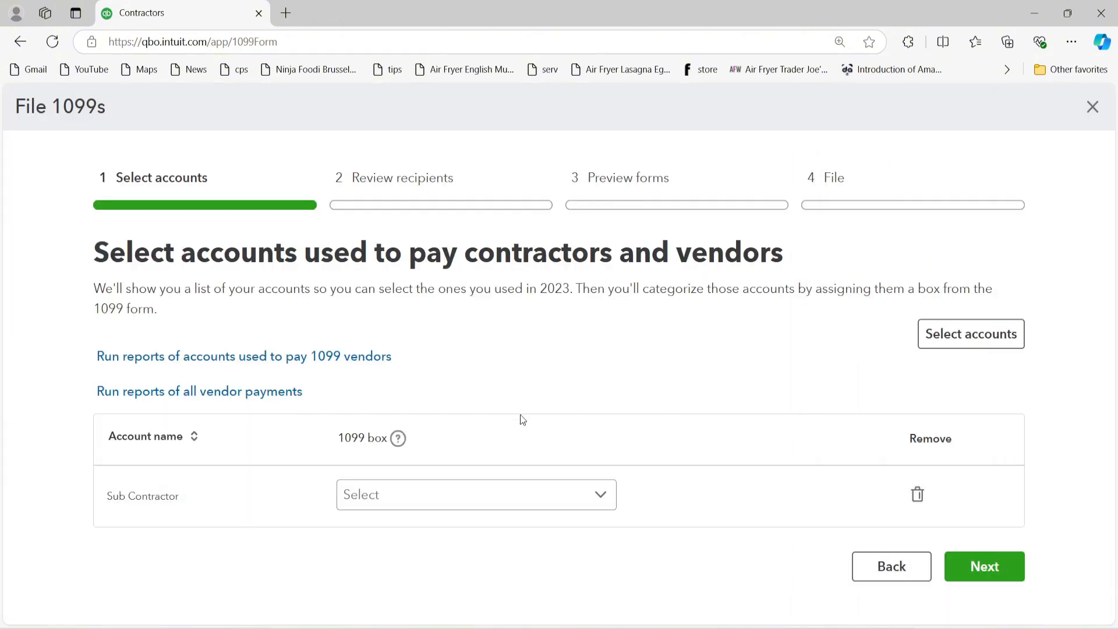
Step: Map Sub Contractor to Non-employee compensation, Box 1 1099-NEC, and continue to recipients
{"action": "left_click", "coordinate": [420, 502]}
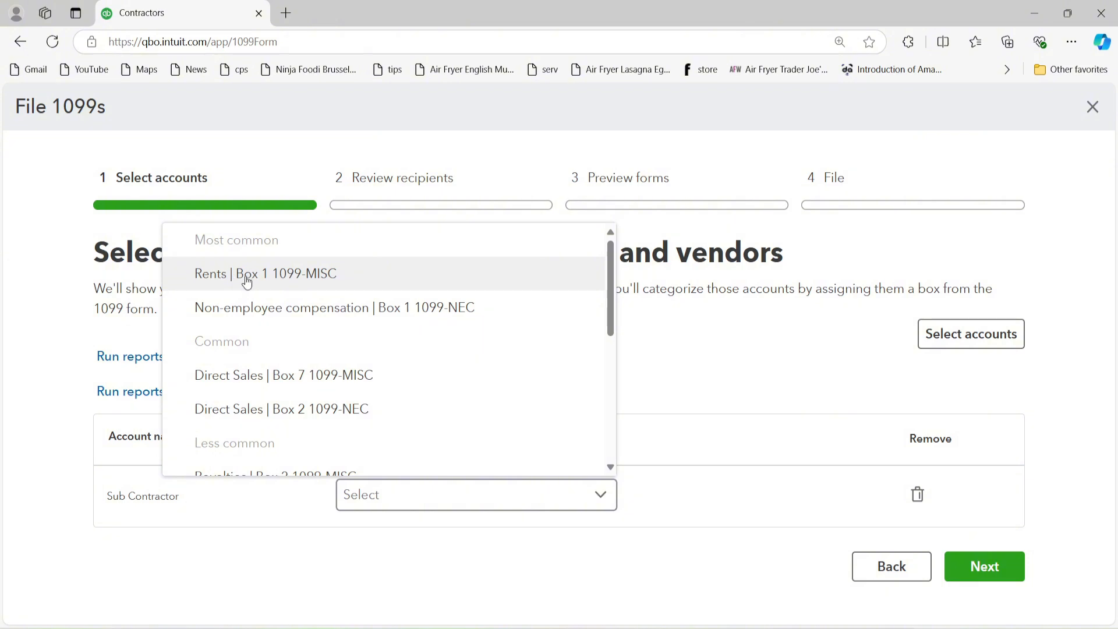
{"action": "scroll", "coordinate": [281, 411], "scroll_direction": "down", "scroll_amount": 4}
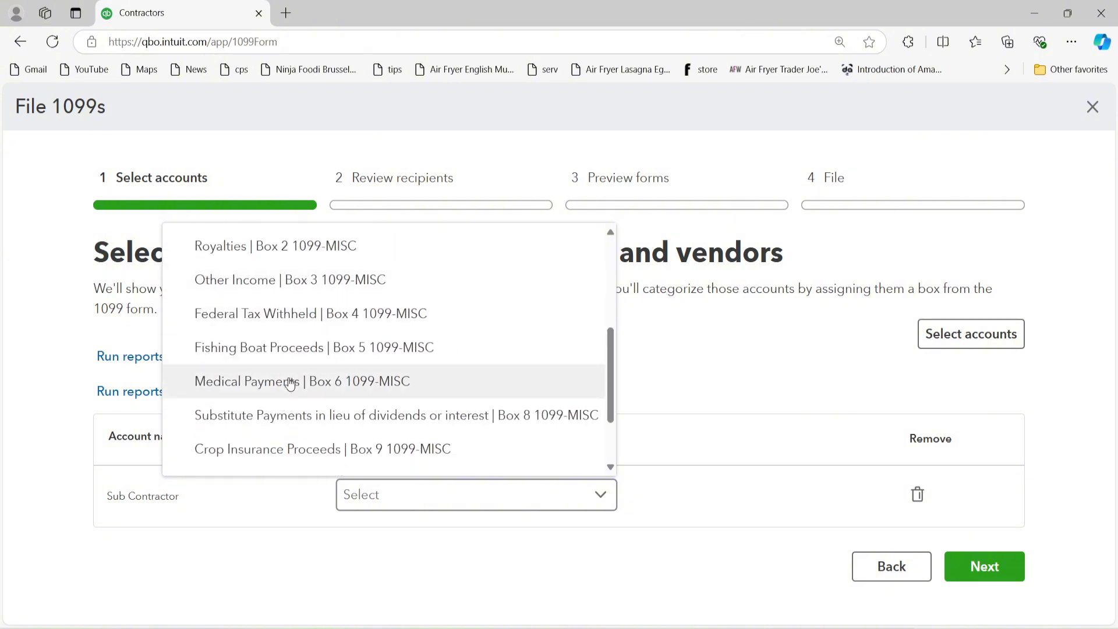
{"action": "scroll", "coordinate": [302, 407], "scroll_direction": "up", "scroll_amount": 4}
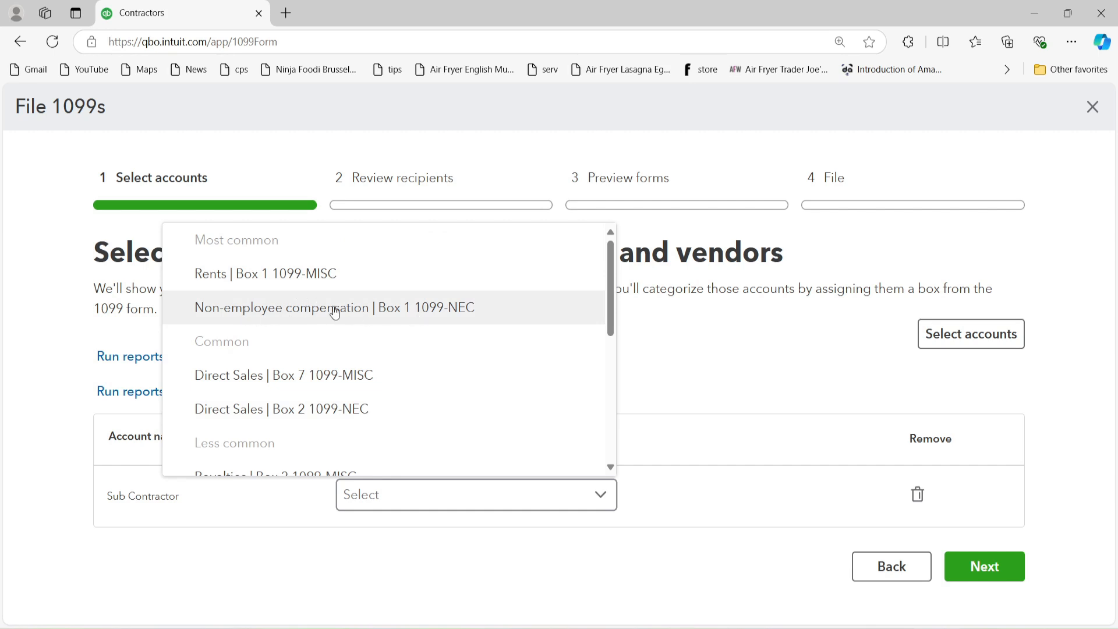
{"action": "left_click", "coordinate": [414, 315]}
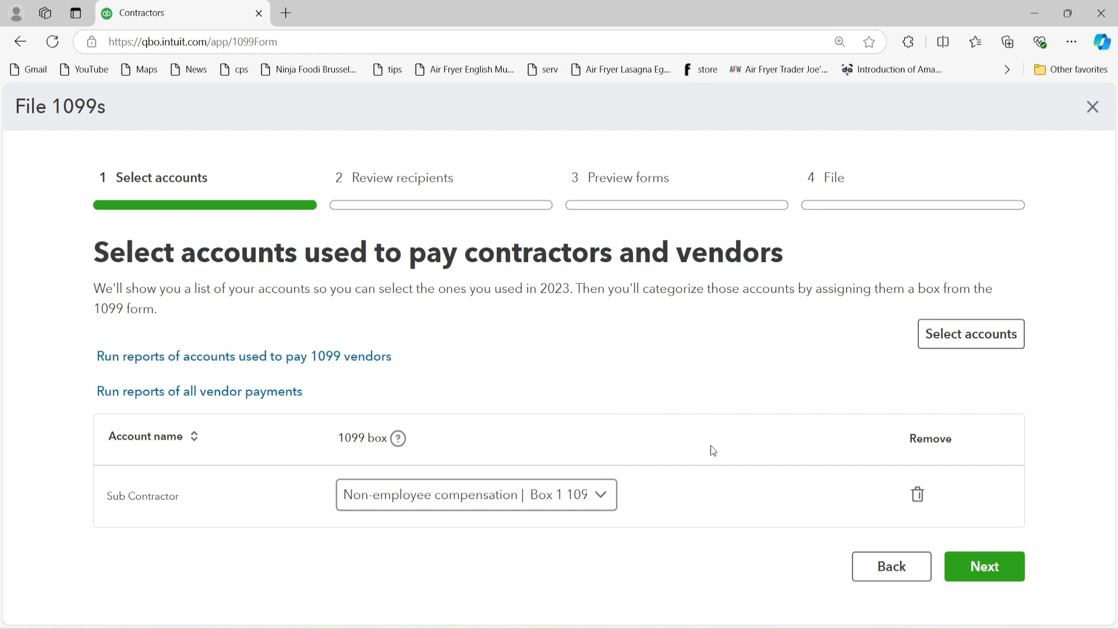
{"action": "left_click", "coordinate": [991, 574]}
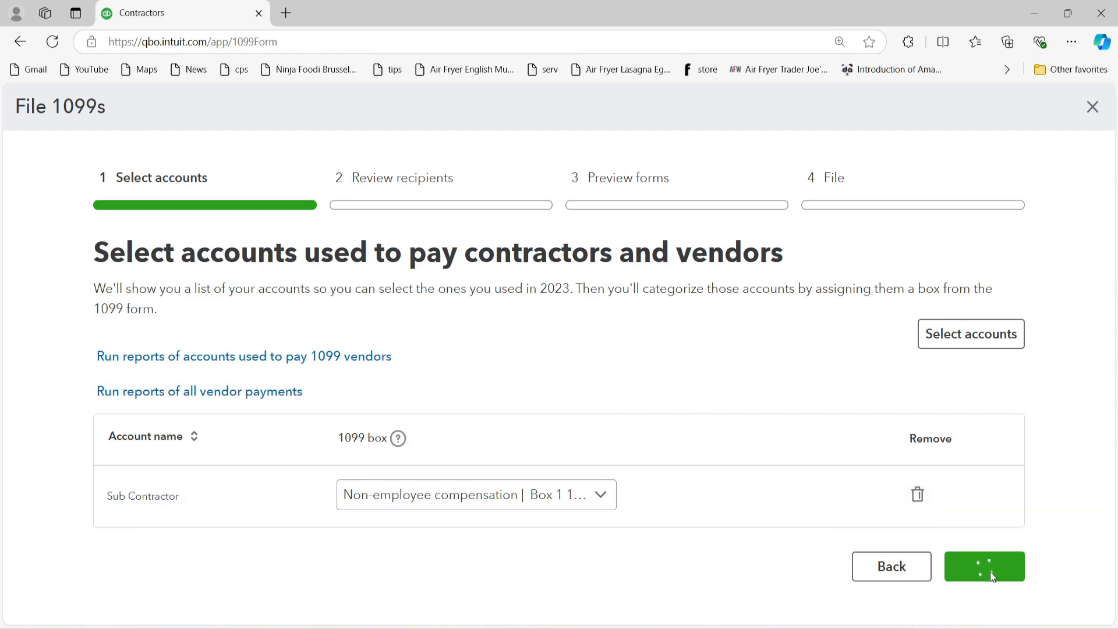
Step: Check the tracked recipient's personal details and $900.00 total, closing the panel unchanged
{"action": "scroll", "coordinate": [462, 505], "scroll_direction": "down", "scroll_amount": 2}
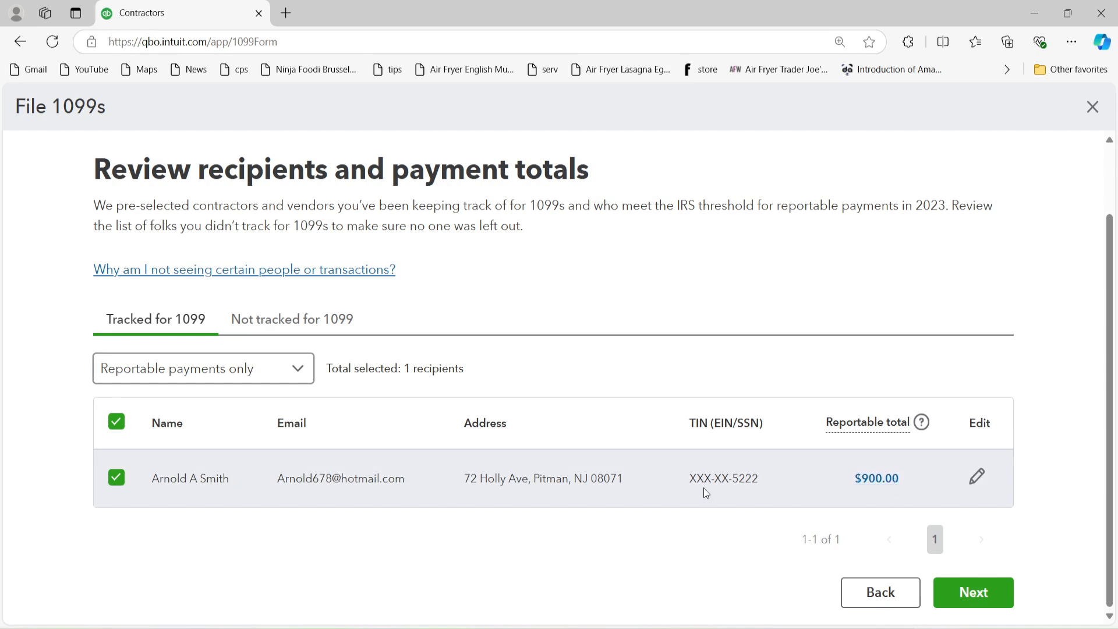
{"action": "left_click", "coordinate": [978, 478]}
{"action": "scroll", "coordinate": [894, 402], "scroll_direction": "down", "scroll_amount": 1}
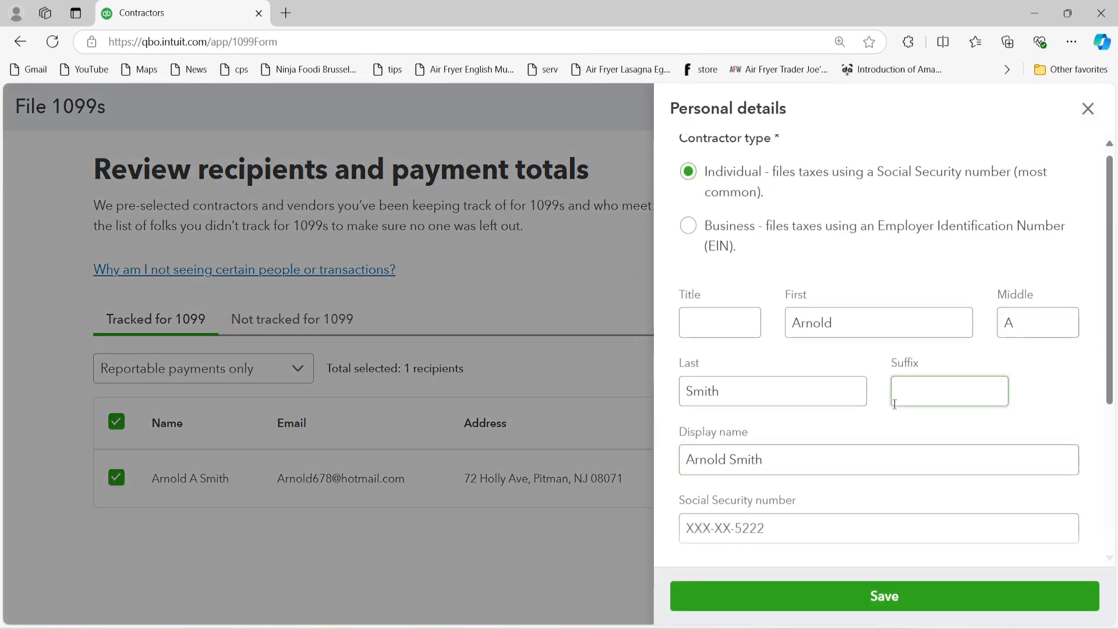
{"action": "scroll", "coordinate": [768, 252], "scroll_direction": "up", "scroll_amount": 1}
{"action": "scroll", "coordinate": [766, 369], "scroll_direction": "down", "scroll_amount": 4}
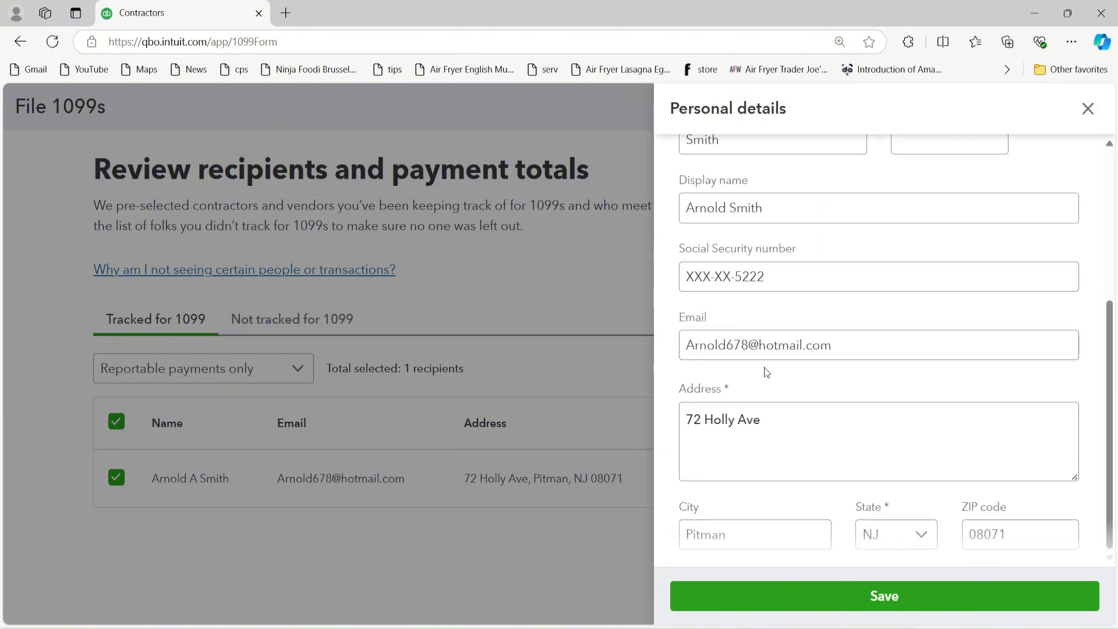
{"action": "scroll", "coordinate": [795, 409], "scroll_direction": "up", "scroll_amount": 5}
{"action": "left_click", "coordinate": [1087, 108]}
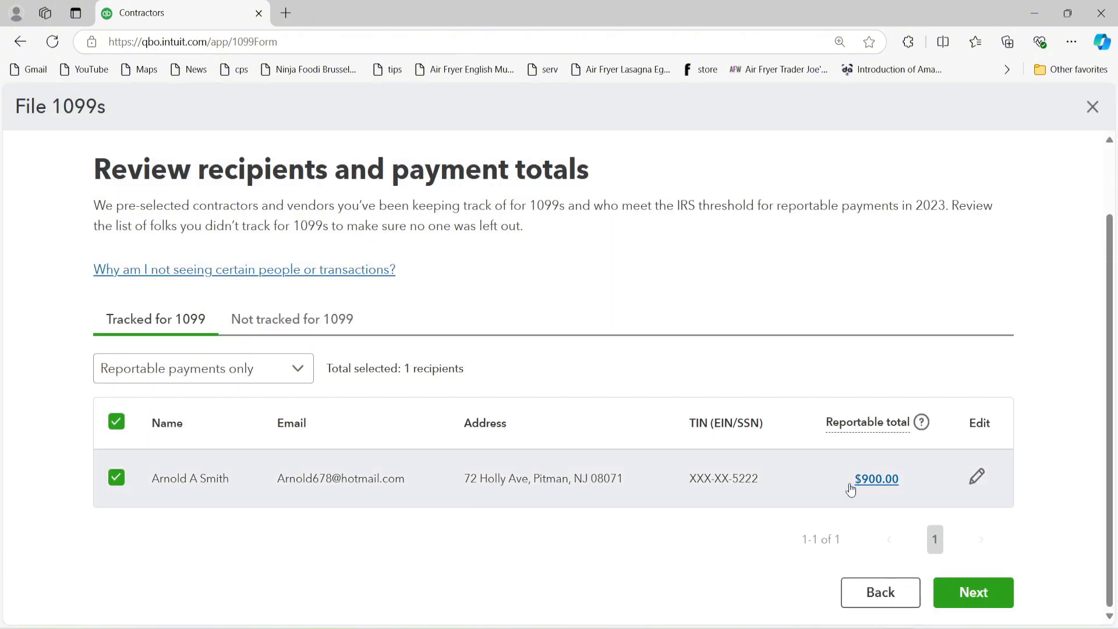
Step: Preview the 1099-NEC, verifying the recipient name and $900.00 compensation, then close it
{"action": "left_click", "coordinate": [992, 592]}
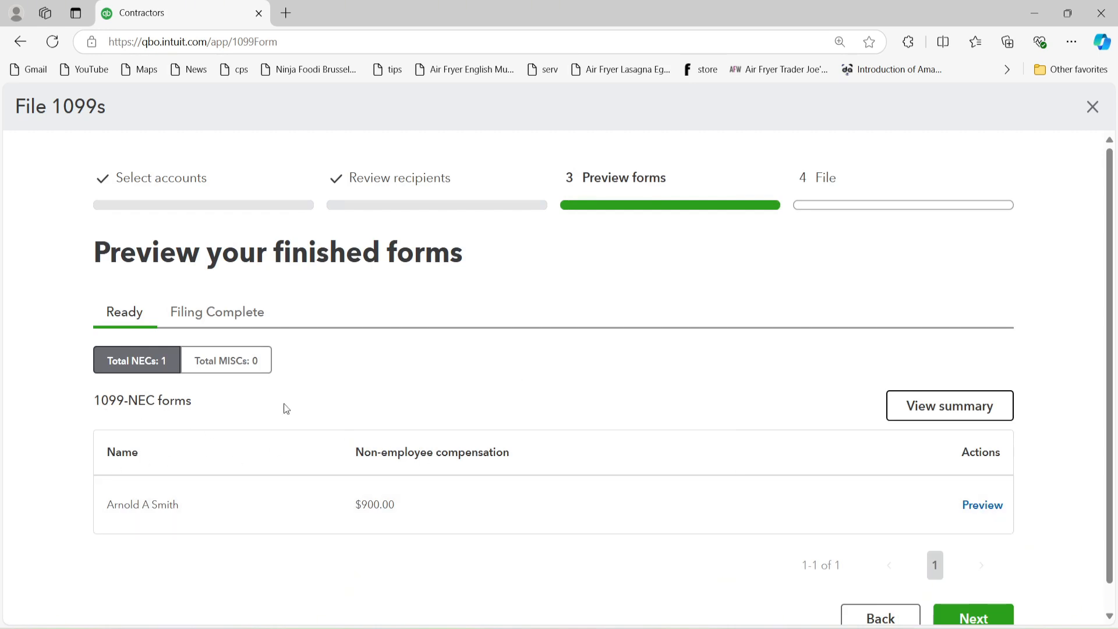
{"action": "left_click", "coordinate": [983, 506]}
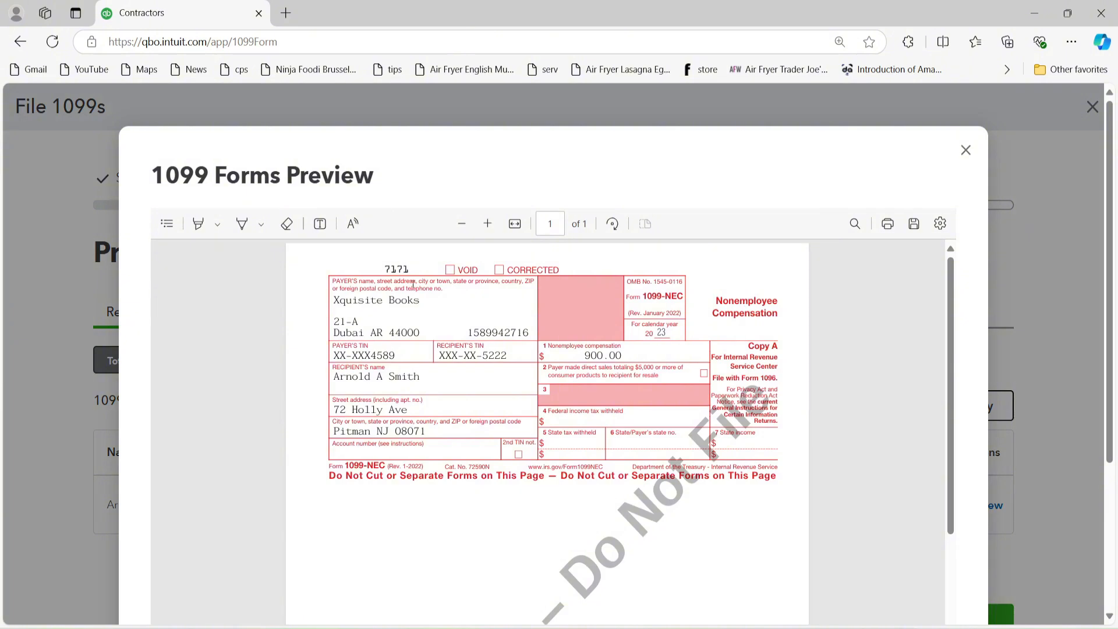
{"action": "scroll", "coordinate": [419, 320], "scroll_direction": "down", "scroll_amount": 4}
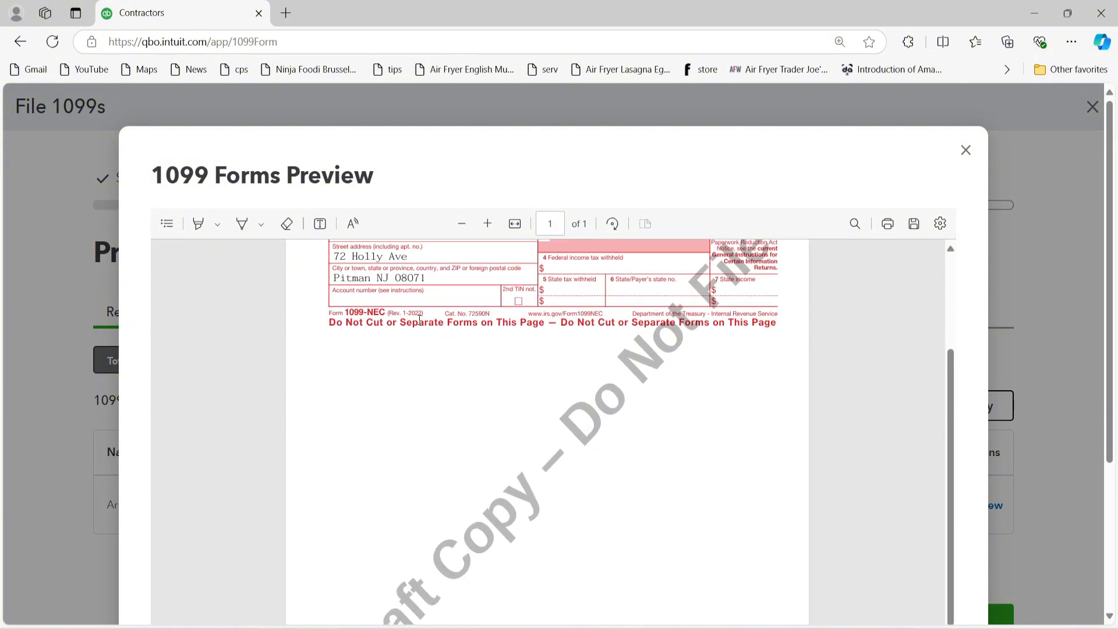
{"action": "scroll", "coordinate": [375, 313], "scroll_direction": "up", "scroll_amount": 2}
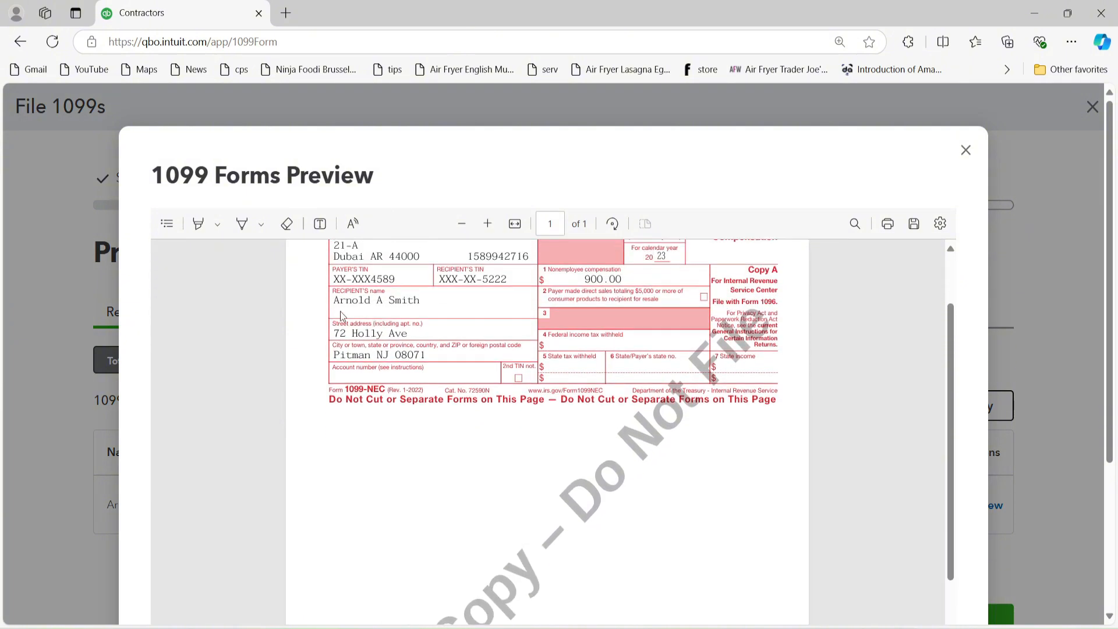
{"action": "triple_click", "coordinate": [405, 306]}
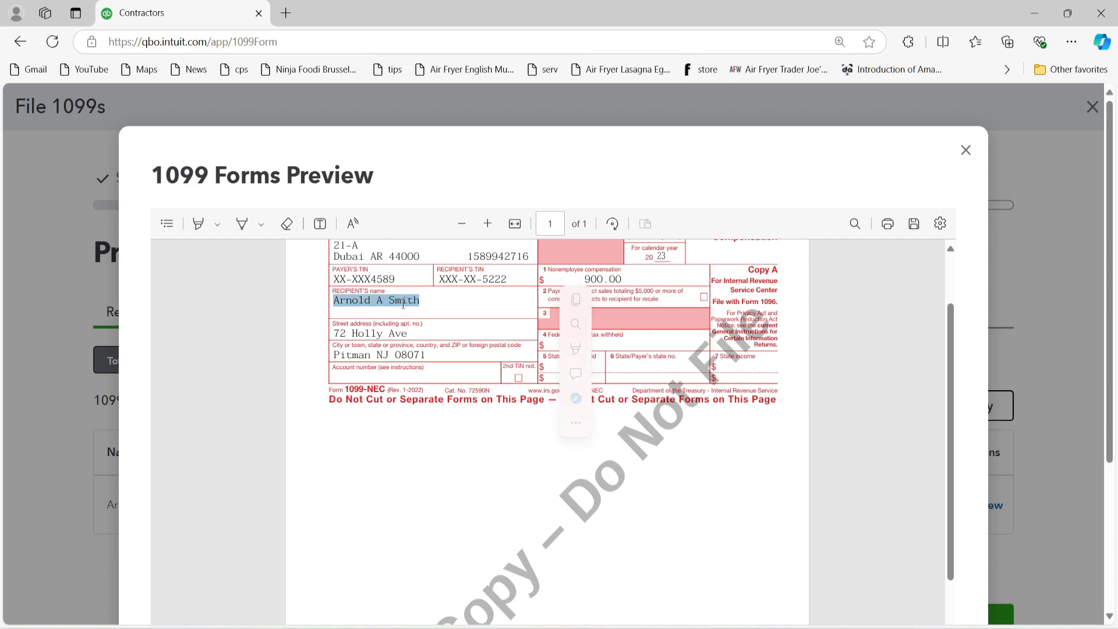
{"action": "left_click", "coordinate": [435, 321]}
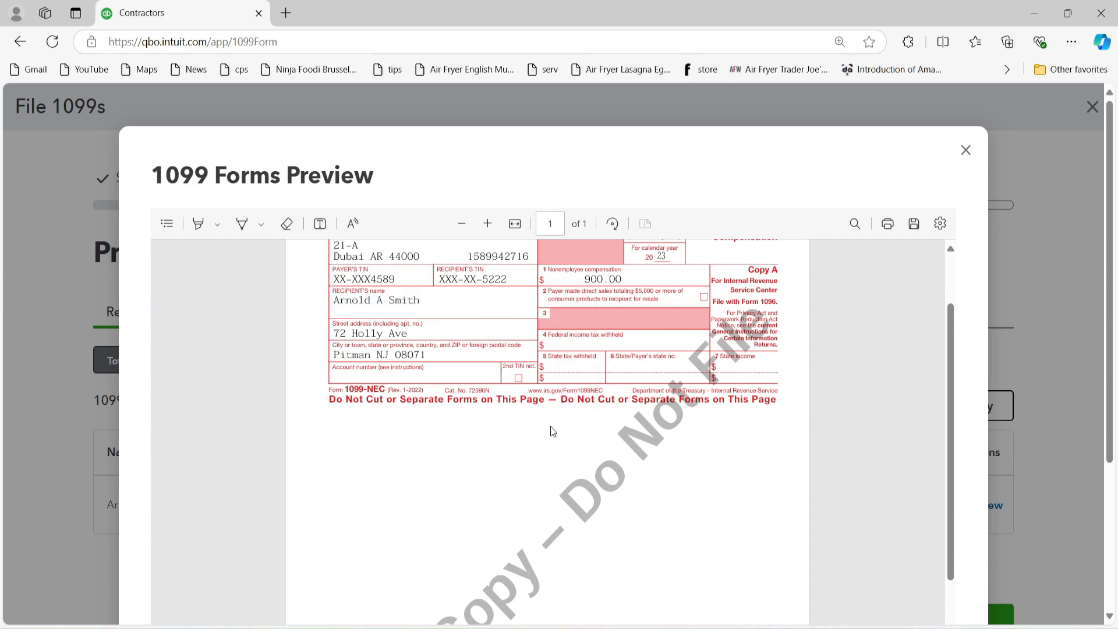
{"action": "scroll", "coordinate": [571, 419], "scroll_direction": "up", "scroll_amount": 2}
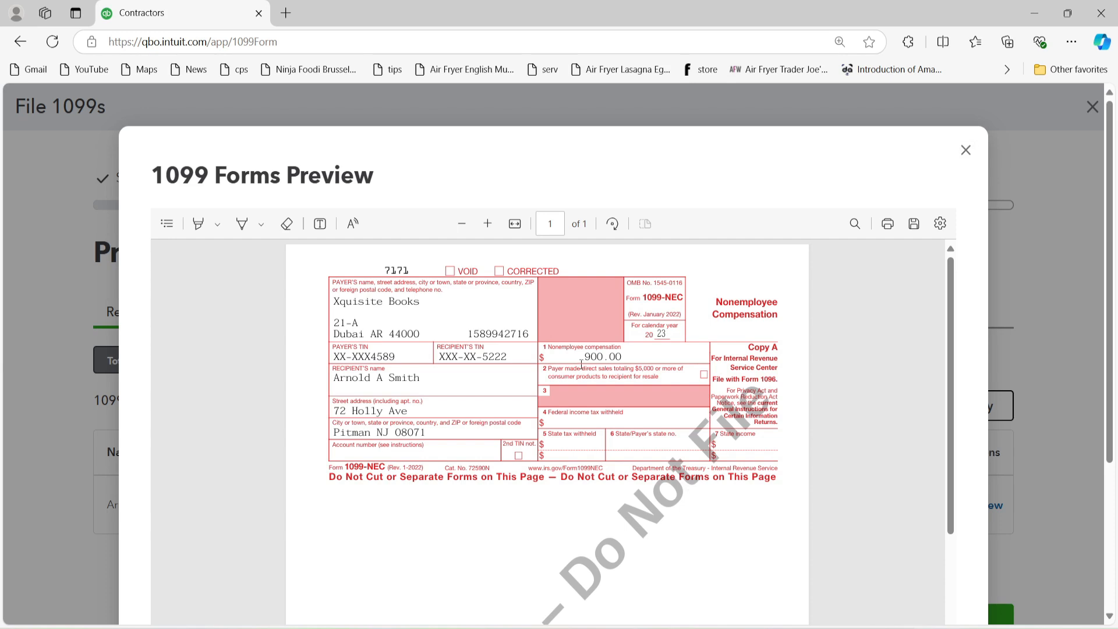
{"action": "left_click_drag", "start_coordinate": [581, 357], "coordinate": [615, 358]}
{"action": "left_click", "coordinate": [965, 150]}
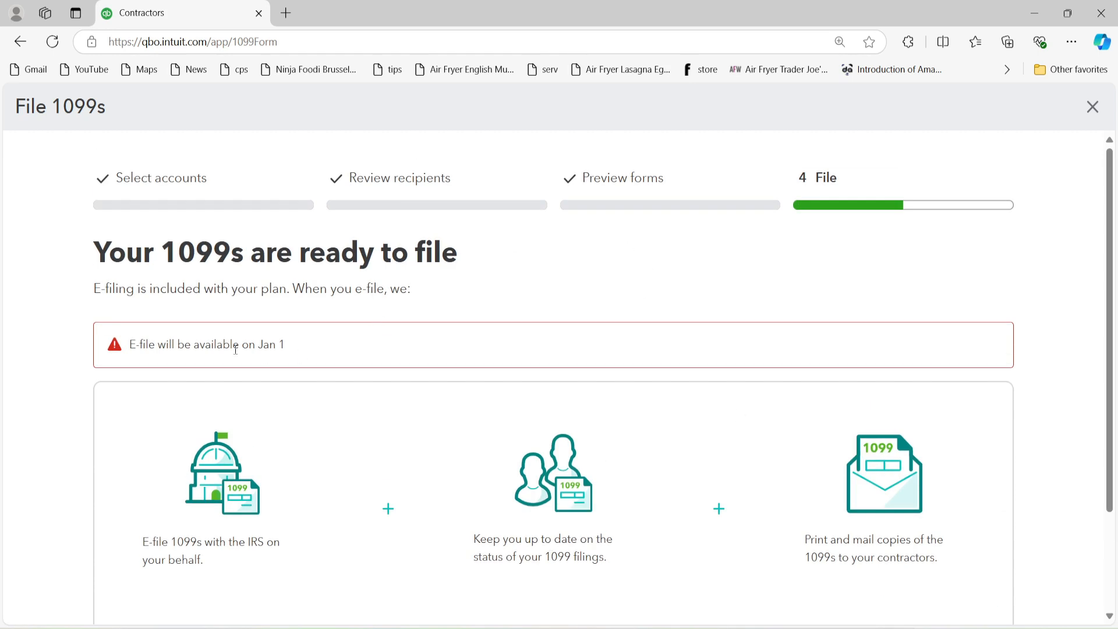
{"action": "left_click_drag", "start_coordinate": [128, 349], "coordinate": [315, 351]}
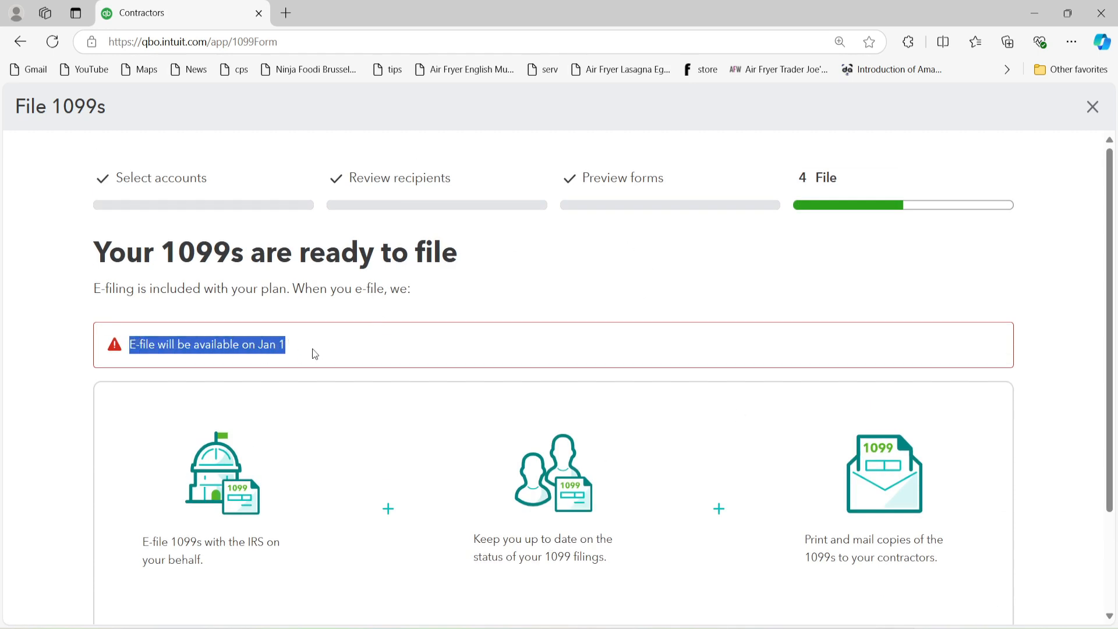
{"action": "left_click", "coordinate": [312, 349]}
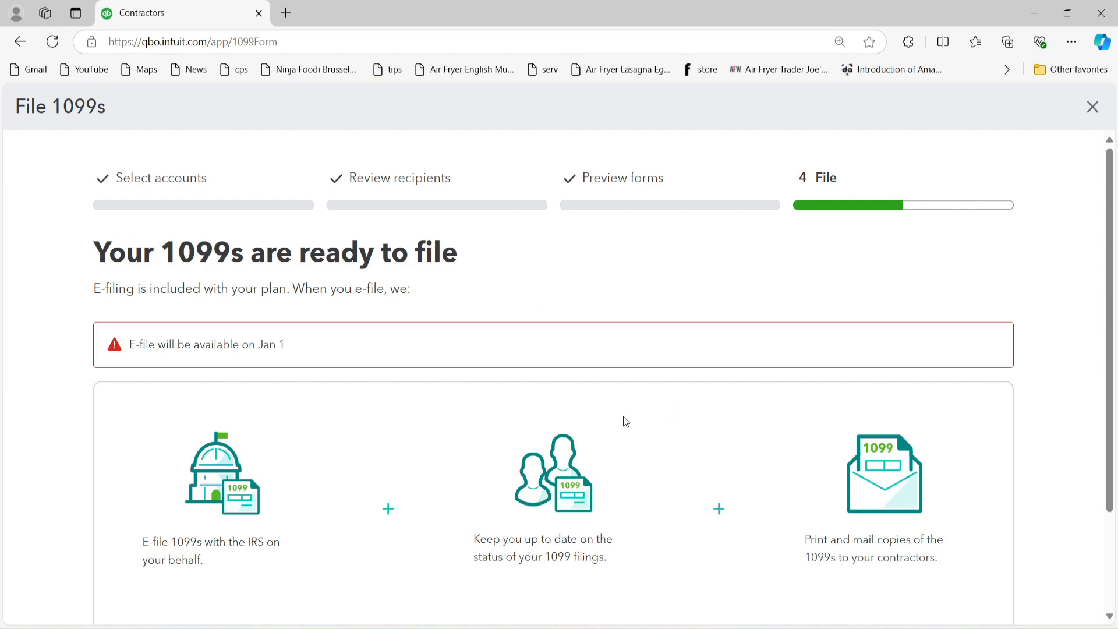
{"action": "scroll", "coordinate": [623, 431], "scroll_direction": "down", "scroll_amount": 3}
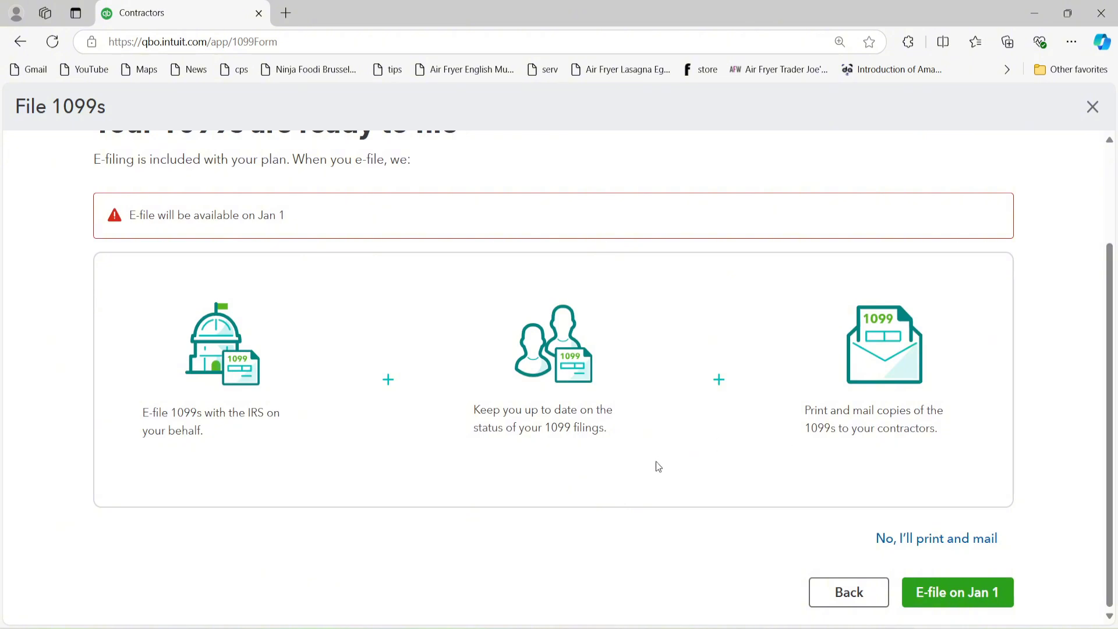